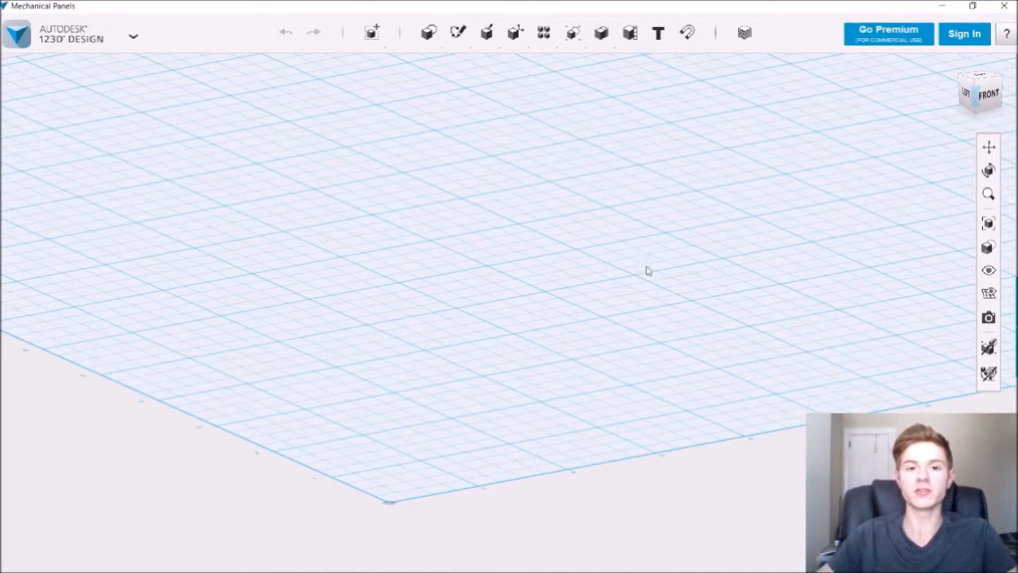
# - Sketch a circle of 2 in radius on the workplane, centred 2 in across and 4 in up from the origin
pyautogui.moveTo(459, 33)
pyautogui.click(460, 64)
pyautogui.click(979, 75)
pyautogui.moveTo(398, 270); pyautogui.dragTo(534, 227, button='middle')
pyautogui.scroll(3, 488, 343)
pyautogui.click(488, 343)
pyautogui.click(487, 343)
pyautogui.click(758, 74)
pyautogui.click(989, 148)
pyautogui.moveTo(620, 199); pyautogui.dragTo(466, 385)
pyautogui.click(485, 64)
pyautogui.click(469, 260)
pyautogui.click(604, 260)
# - Add a vertical centre line from the circle's top to the base line and a 4 by 4 in rectangle below the circle's centre
pyautogui.click(563, 63)
pyautogui.click(469, 124)
pyautogui.click(469, 530)
pyautogui.click(579, 461)
pyautogui.press('Delete')
pyautogui.click(460, 64)
pyautogui.click(333, 260)
pyautogui.click(604, 530)
# - Revolve the combined half profile 360 degrees about the vertical centre line
pyautogui.click(532, 63)
pyautogui.click(537, 446)
pyautogui.click(533, 319)
pyautogui.click(562, 96)
pyautogui.click(470, 406)
pyautogui.write('360')
pyautogui.press('Return')
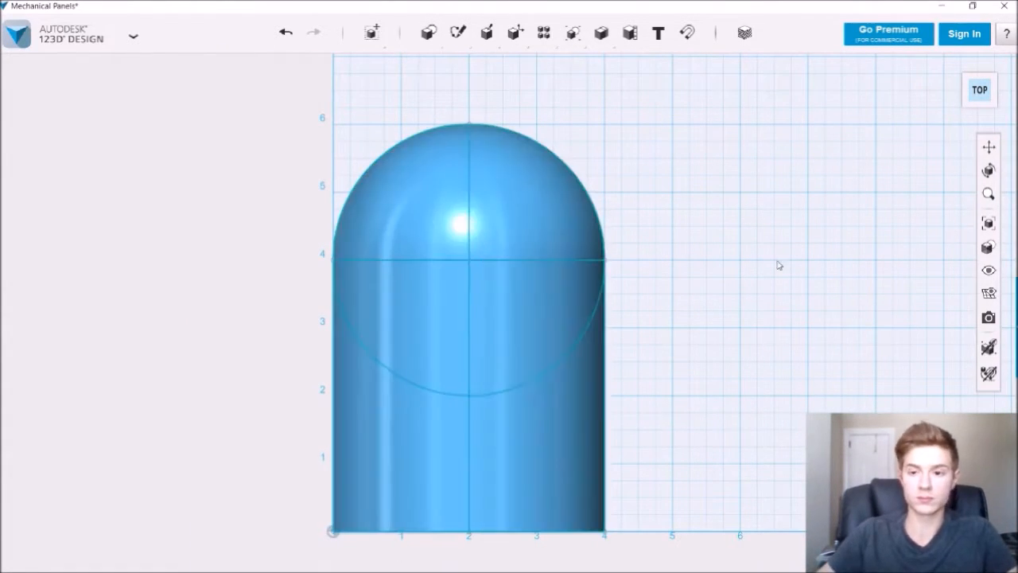
# - Hide the sketches and turn the revolved solid upright so its dome points up above the workplane
pyautogui.moveTo(772, 331); pyautogui.dragTo(843, 207, button='right')
pyautogui.moveTo(989, 271)
pyautogui.click(946, 322)
pyautogui.click(513, 207)
pyautogui.click(412, 544)
pyautogui.moveTo(523, 369); pyautogui.dragTo(508, 79)
pyautogui.moveTo(722, 127); pyautogui.dragTo(691, 374, button='middle')
pyautogui.scroll(-3, 769, 266)
pyautogui.click(741, 218)
# - Sketch a square on the workplane that spans the full width of the solid as seen from above
pyautogui.moveTo(458, 34)
pyautogui.click(460, 64)
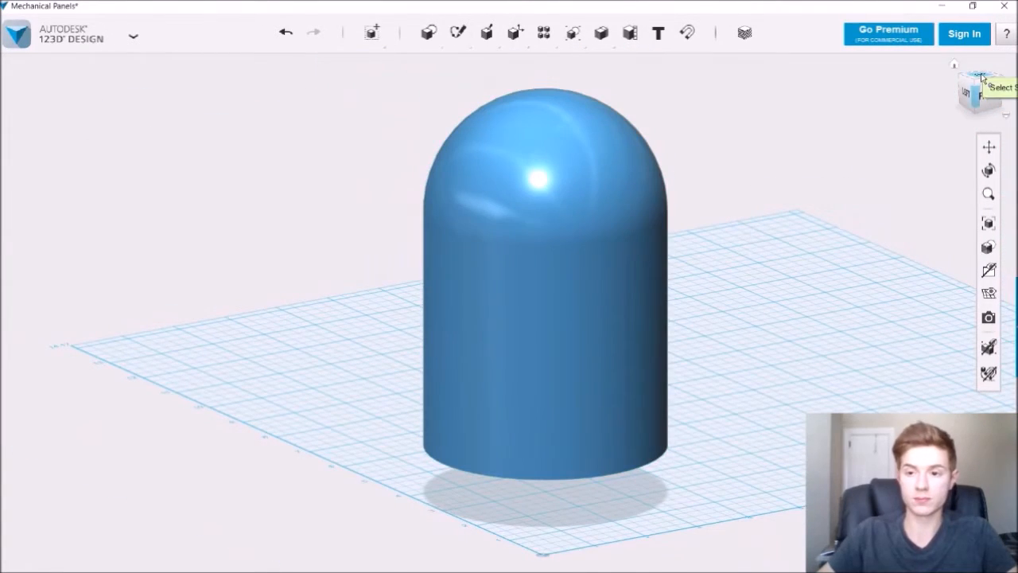
pyautogui.click(978, 74)
pyautogui.click(388, 256)
pyautogui.click(633, 501)
pyautogui.click(330, 232)
# - Raise the square sketch to the height where the dome meets the cylinder
pyautogui.click(953, 68)
pyautogui.click(470, 525)
pyautogui.hotkey('ctrl', 't')
pyautogui.click(989, 94)
pyautogui.moveTo(507, 469); pyautogui.dragTo(507, 171)
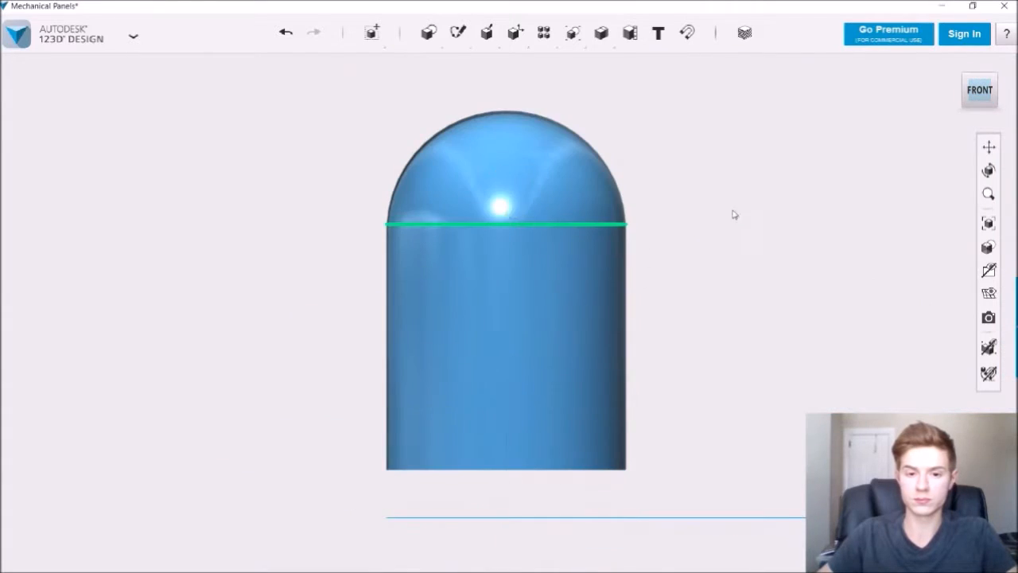
pyautogui.click(750, 214)
# - Extrude the square slightly downward as a cut to leave a thin gap between the dome and the cylinder
pyautogui.click(969, 85)
pyautogui.click(506, 238)
pyautogui.moveTo(506, 222); pyautogui.dragTo(517, 261)
pyautogui.click(668, 360)
pyautogui.moveTo(843, 413)
pyautogui.mouseDown(button='right')
pyautogui.moveTo(764, 323)
pyautogui.moveTo(859, 353)
pyautogui.moveTo(871, 378)
pyautogui.mouseUp(button='right')
pyautogui.click(934, 273)
pyautogui.scroll(1, 547, 187)
# - Separate the cut solid into individual dome and cylinder bodies
pyautogui.moveTo(601, 33)
pyautogui.click(670, 64)
pyautogui.click(598, 180)
# - Apply a blue material to the dome and a grey material to the cylinder
pyautogui.click(745, 33)
pyautogui.moveTo(593, 389); pyautogui.dragTo(615, 429)
pyautogui.click(435, 416)
pyautogui.click(700, 286)
pyautogui.click(556, 358)
pyautogui.click(745, 32)
pyautogui.click(634, 397)
pyautogui.click(700, 285)
pyautogui.click(716, 152)
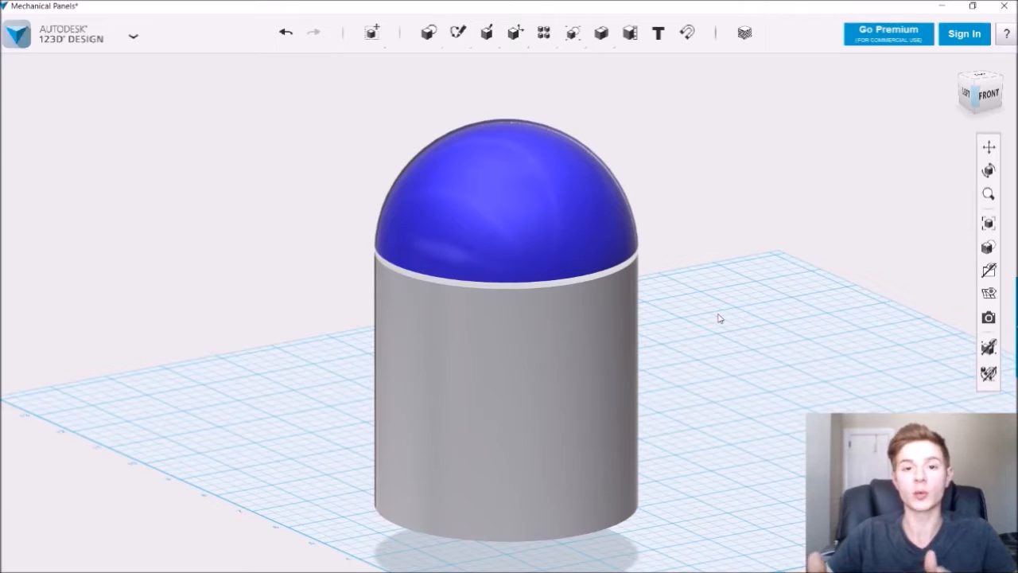
# - Sketch a rectangle 3 in wide and 4 in long on the workplane beside the solid, level with it
pyautogui.moveTo(876, 198)
pyautogui.mouseDown(button='right')
pyautogui.moveTo(847, 229)
pyautogui.moveTo(878, 201)
pyautogui.mouseUp(button='right')
pyautogui.click(978, 87)
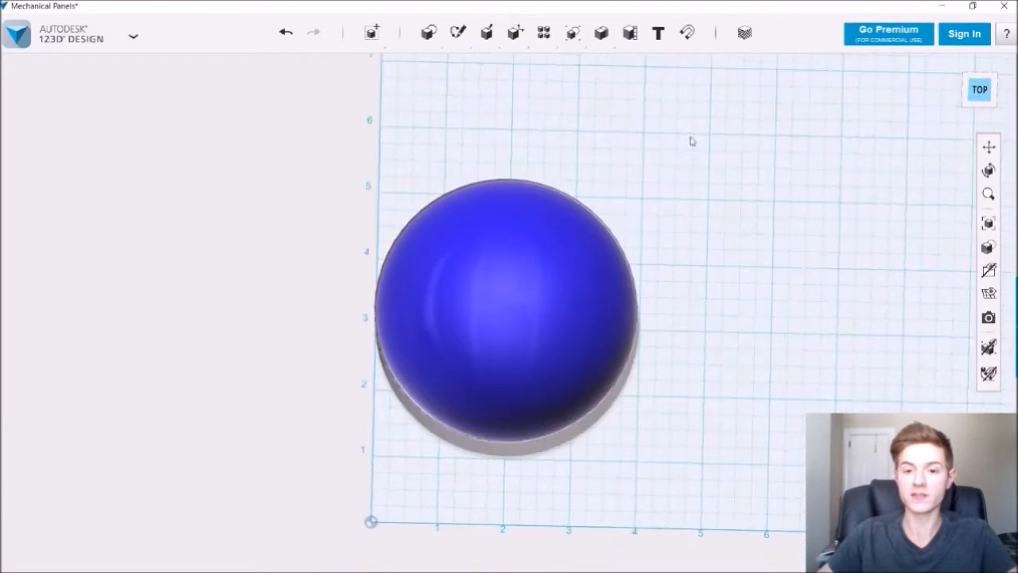
pyautogui.moveTo(458, 31)
pyautogui.click(658, 254)
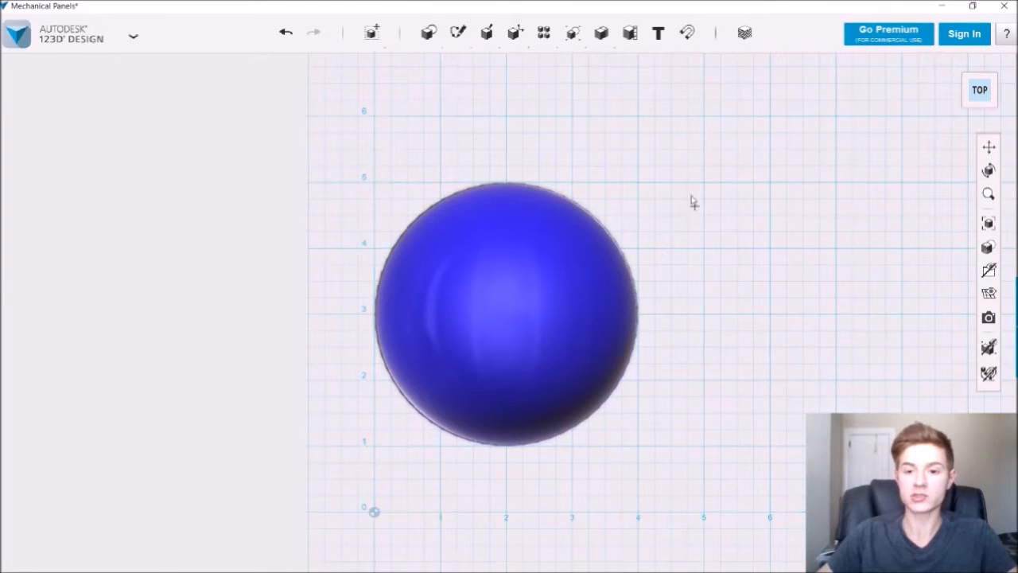
pyautogui.click(705, 182)
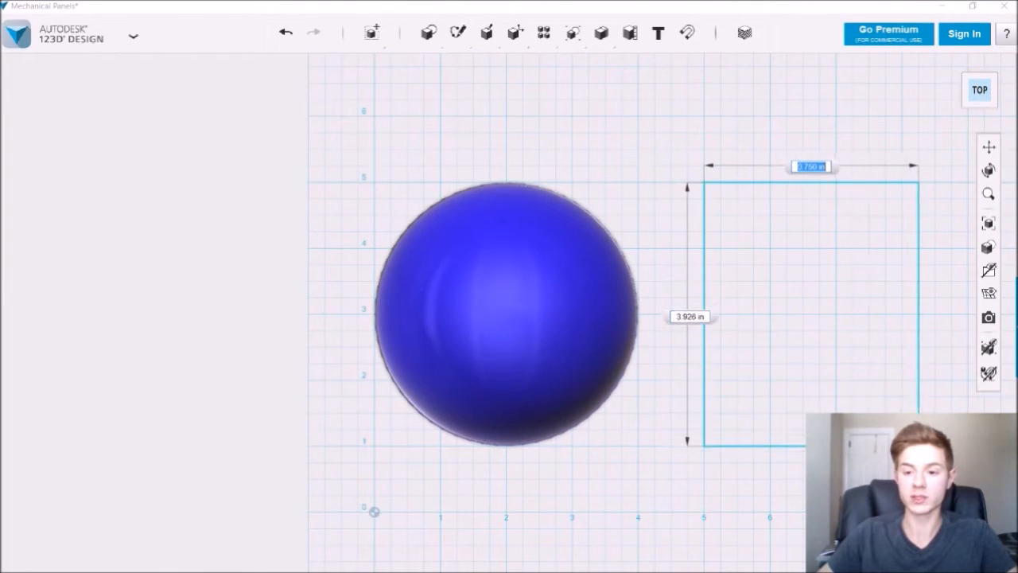
pyautogui.click(902, 445)
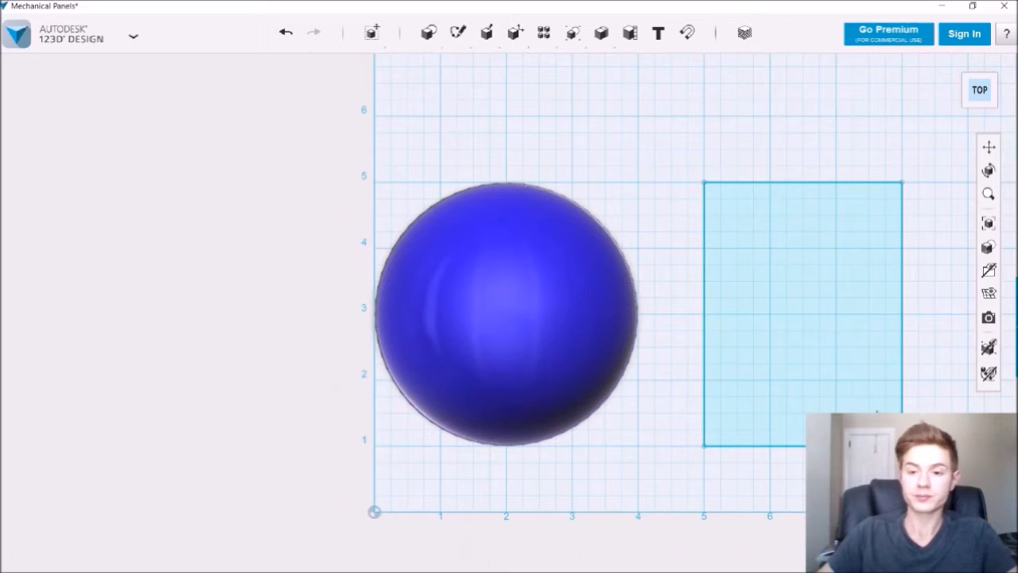
# - Rotate the rectangle sketch 90 degrees to stand it upright, and another 90 degrees about the vertical axis to face the front
pyautogui.click(799, 334)
pyautogui.moveTo(371, 32)
pyautogui.click(374, 63)
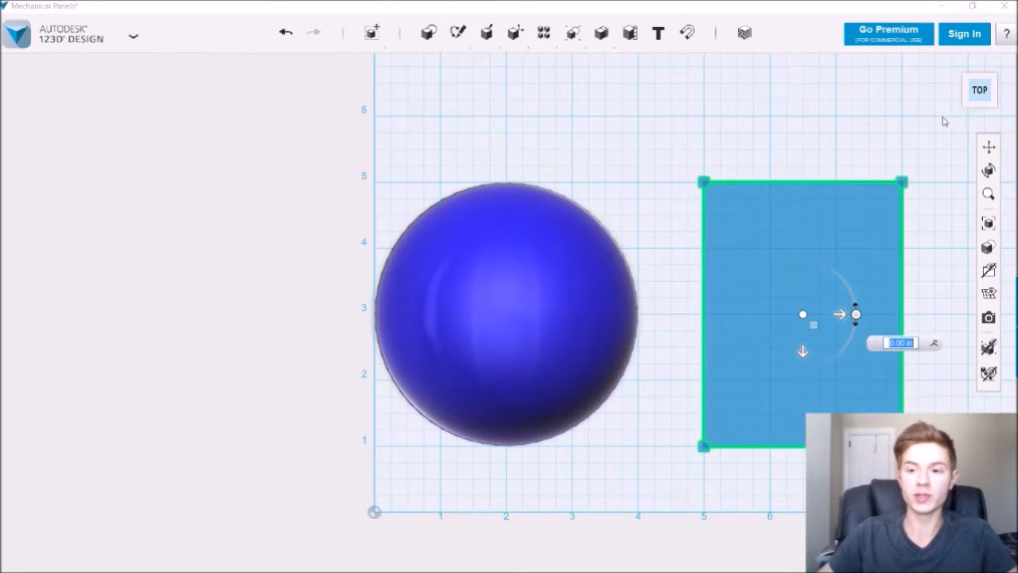
pyautogui.click(945, 85)
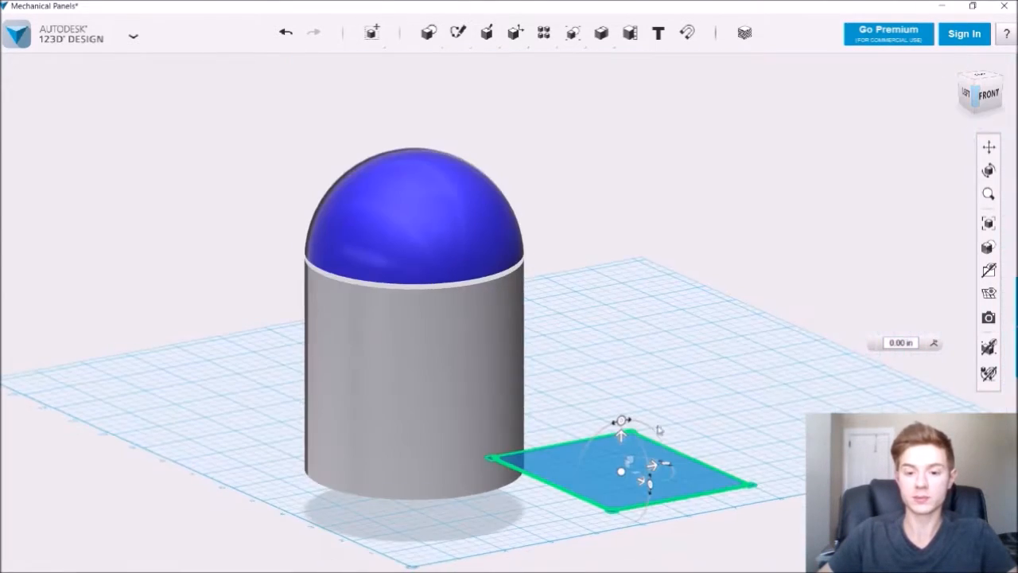
pyautogui.moveTo(621, 420); pyautogui.dragTo(598, 453)
pyautogui.write('90')
pyautogui.press('Return')
pyautogui.moveTo(576, 475); pyautogui.dragTo(590, 493)
pyautogui.write('90')
pyautogui.press('Return')
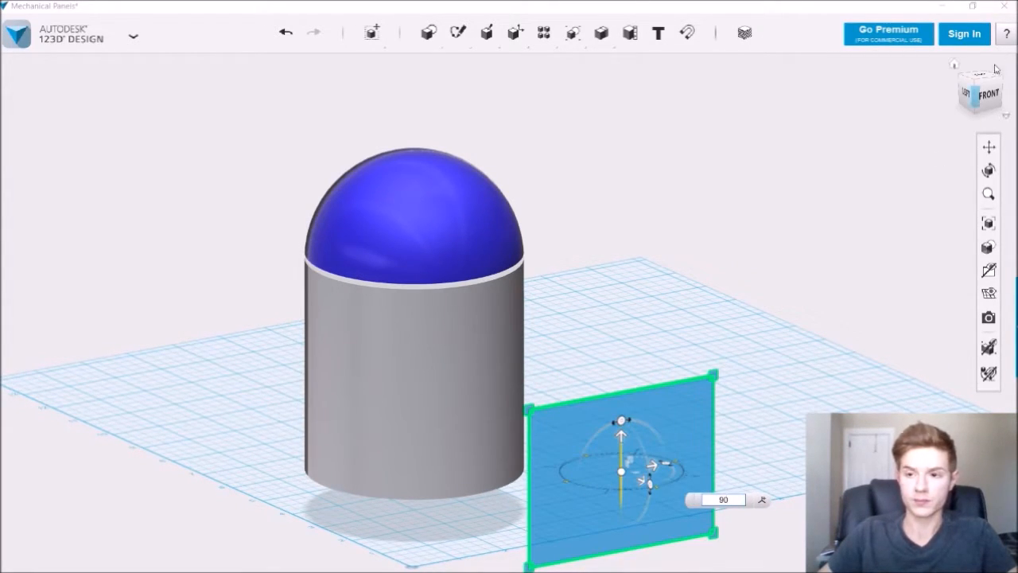
# - Move the rectangle sketch onto the cylinder's middle as seen from the front, and shift it about 2.5 in out in front of it
pyautogui.click(988, 94)
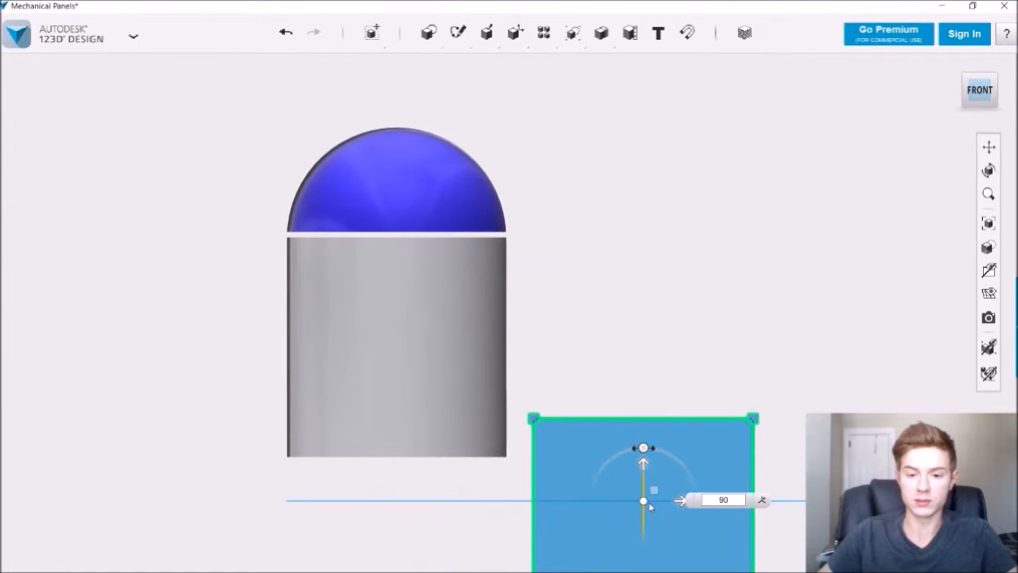
pyautogui.moveTo(646, 505); pyautogui.dragTo(400, 332)
pyautogui.moveTo(401, 332); pyautogui.dragTo(493, 382, button='right')
pyautogui.moveTo(510, 382); pyautogui.dragTo(654, 403)
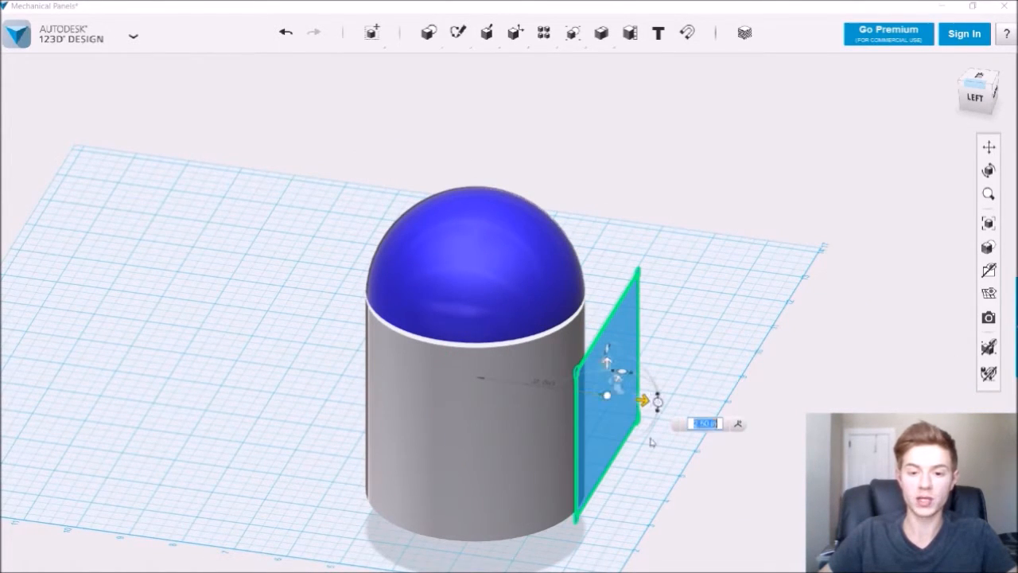
pyautogui.moveTo(690, 474); pyautogui.dragTo(623, 443, button='right')
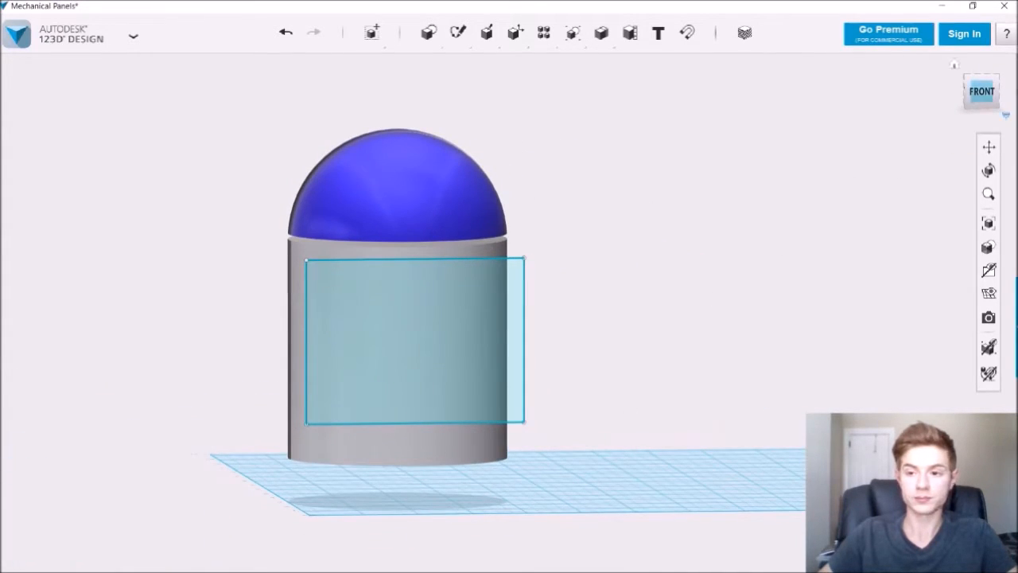
# - Add three stacked panel rectangles 0.75 in wide inside the large rectangle, about 1, 0.25 and 0.5 in tall from the top down
pyautogui.click(982, 90)
pyautogui.scroll(4, 382, 301)
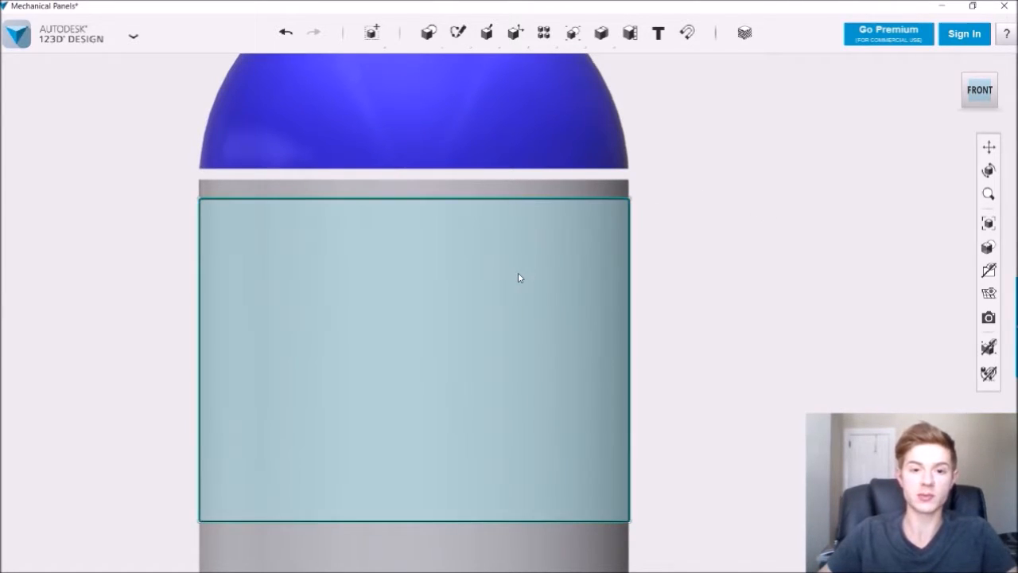
pyautogui.moveTo(458, 34)
pyautogui.click(459, 63)
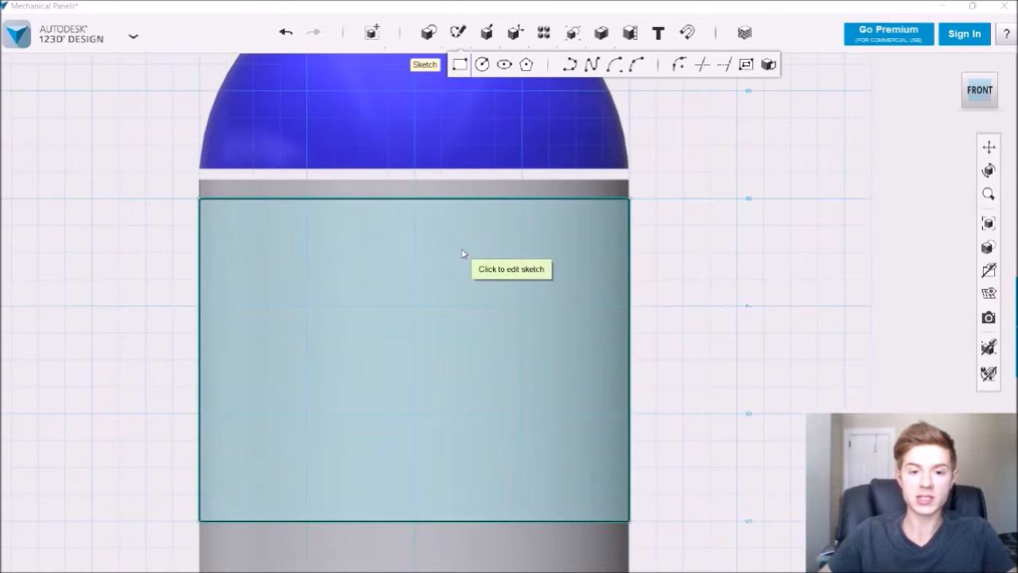
pyautogui.click(463, 255)
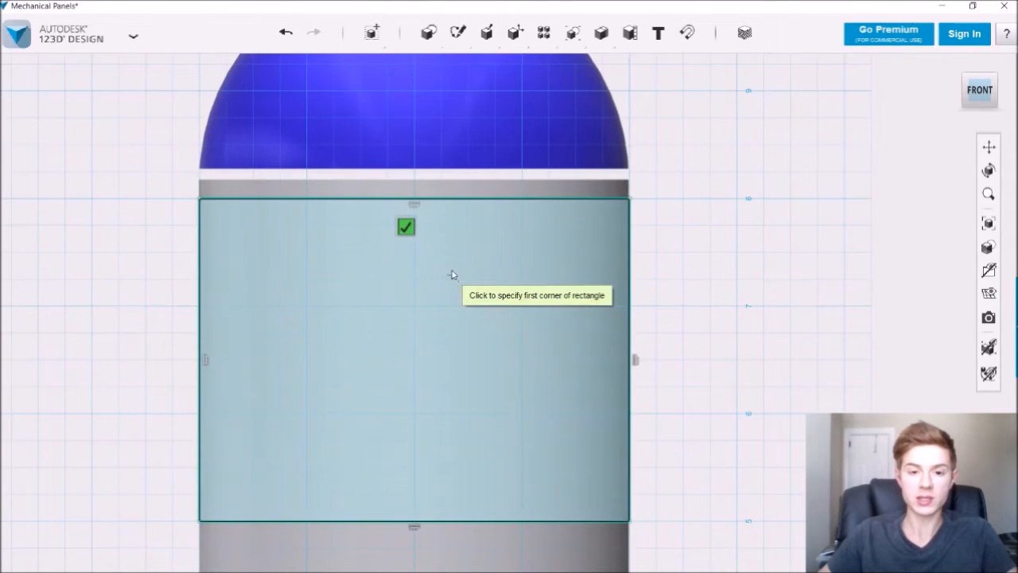
pyautogui.click(415, 254)
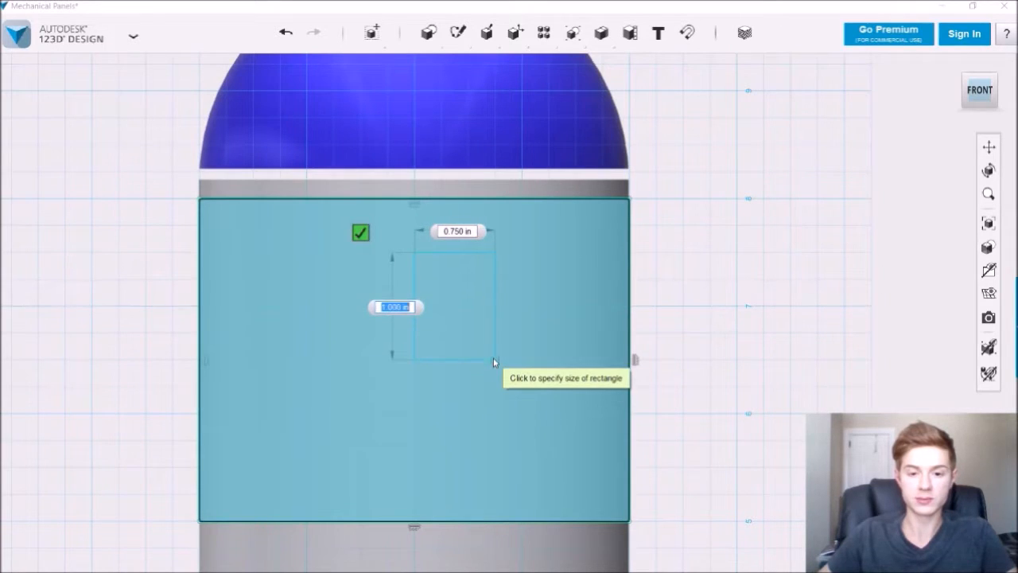
pyautogui.click(493, 359)
pyautogui.click(414, 386)
pyautogui.click(495, 414)
pyautogui.click(414, 439)
pyautogui.click(496, 494)
pyautogui.press('Escape')
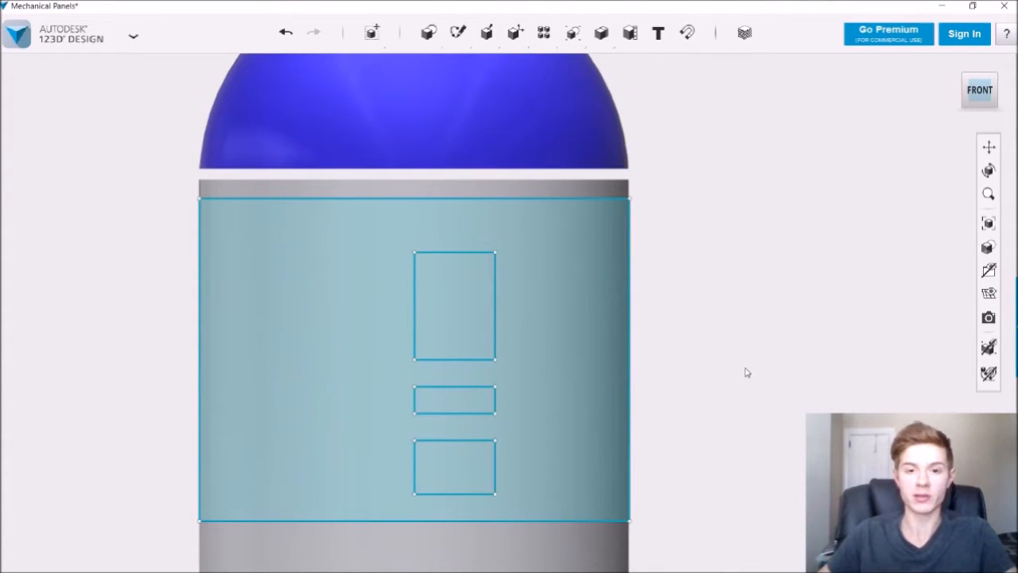
# - Duplicate the cylinder in place and hide one of the two copies
pyautogui.moveTo(683, 374)
pyautogui.mouseDown(button='right')
pyautogui.moveTo(713, 367)
pyautogui.moveTo(748, 382)
pyautogui.mouseUp(button='right')
pyautogui.scroll(-3, 748, 382)
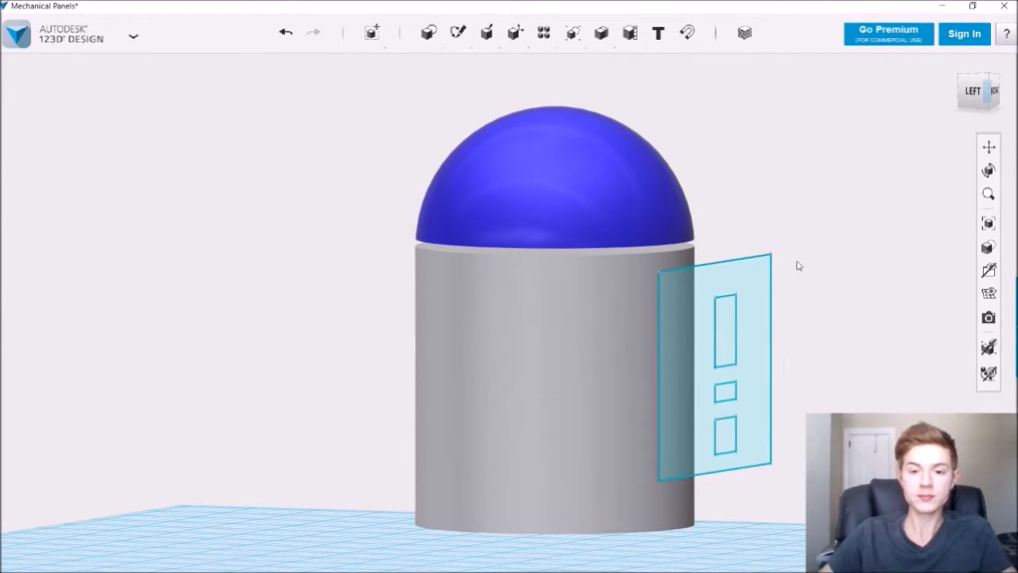
pyautogui.click(456, 346)
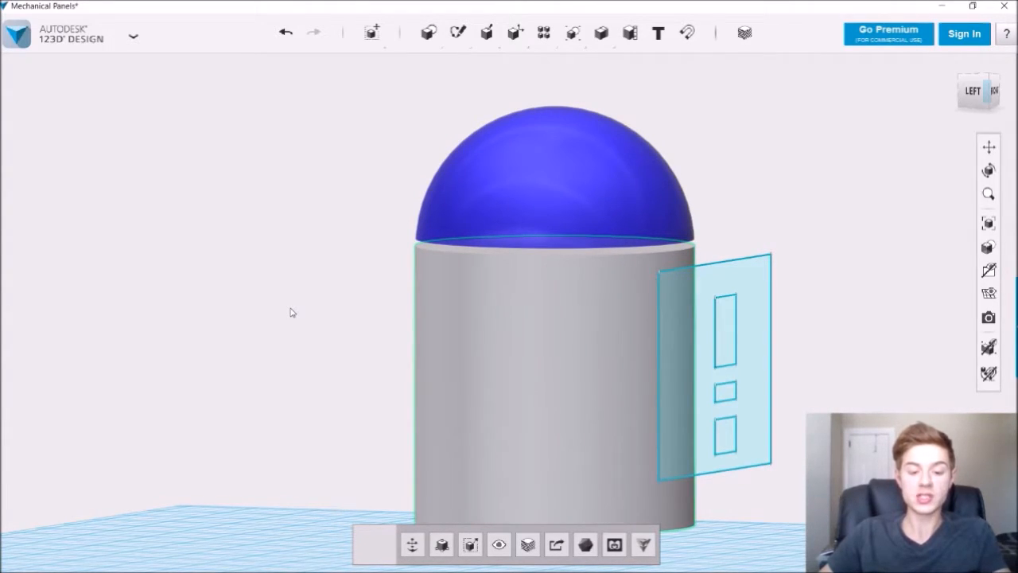
pyautogui.hotkey('ctrl', 't')
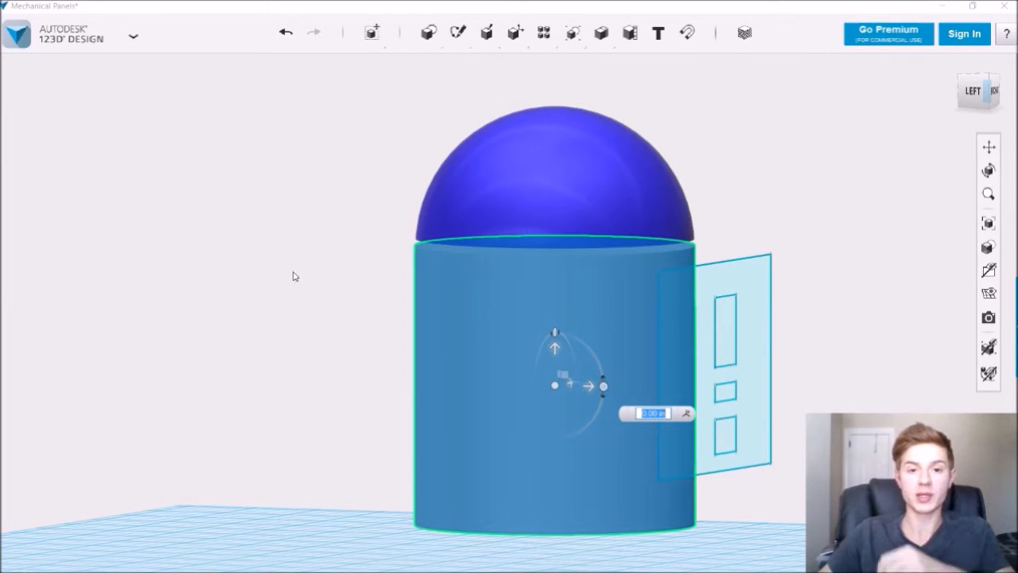
pyautogui.press('Escape')
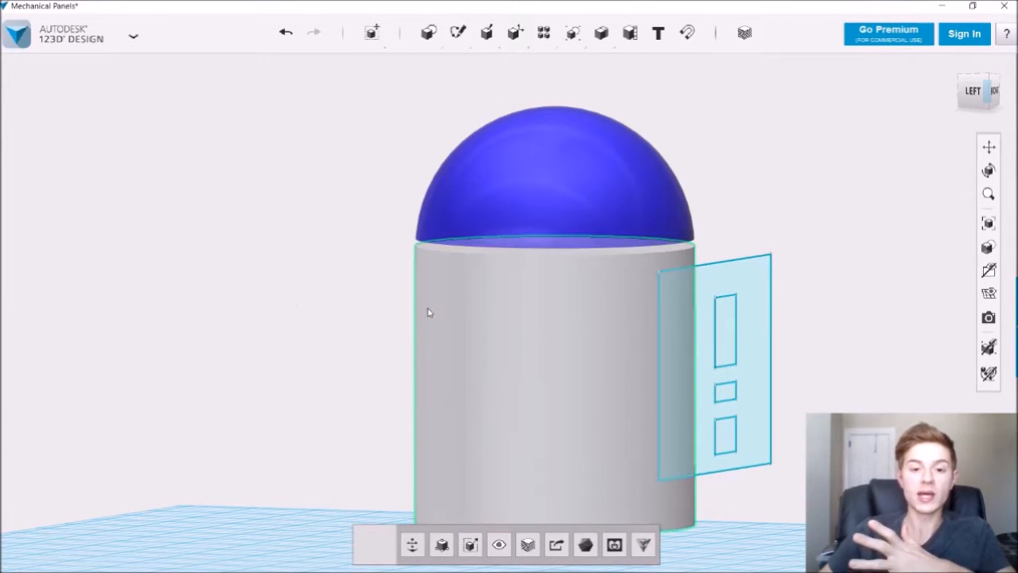
pyautogui.click(322, 316)
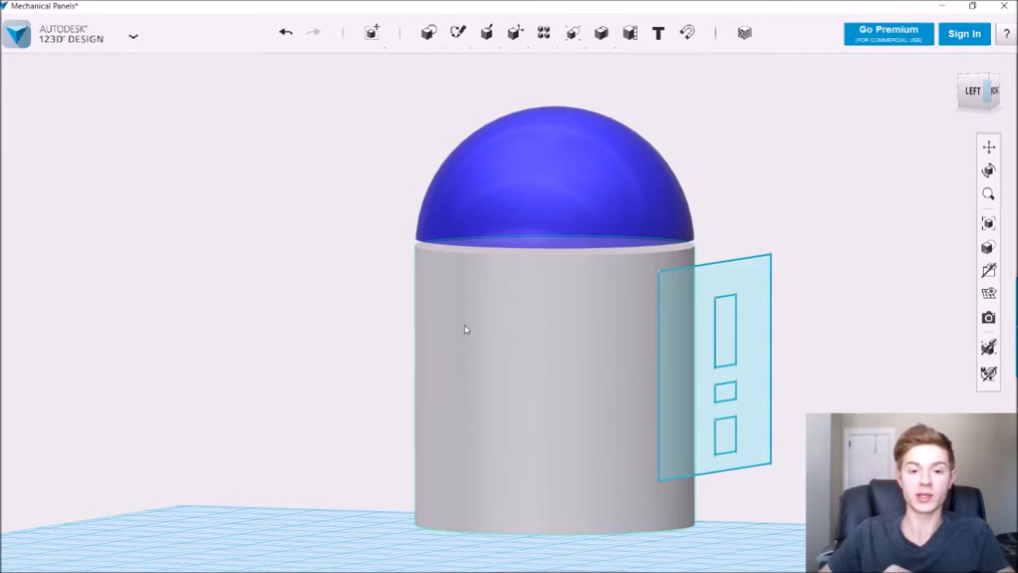
pyautogui.click(465, 326)
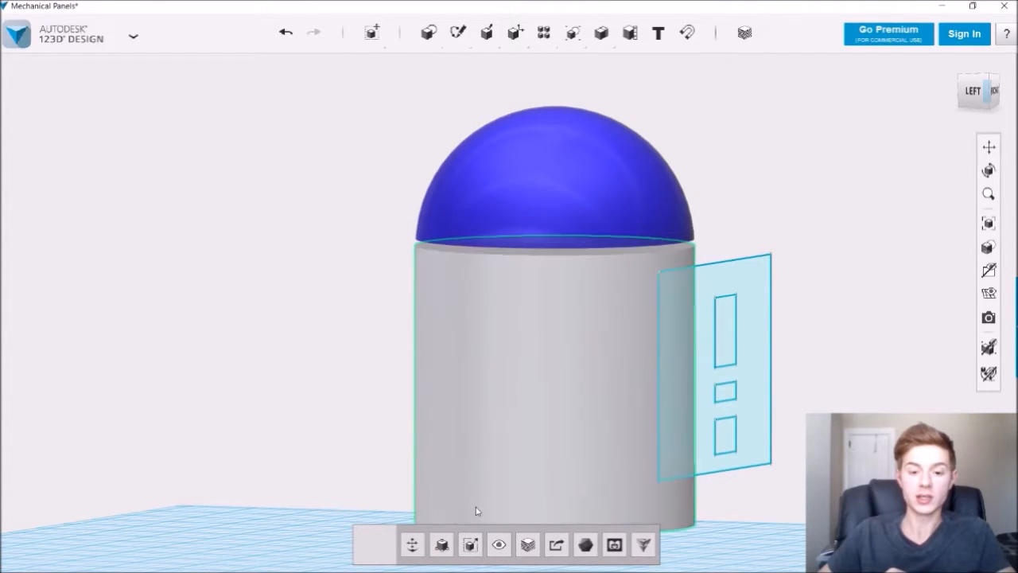
pyautogui.click(501, 549)
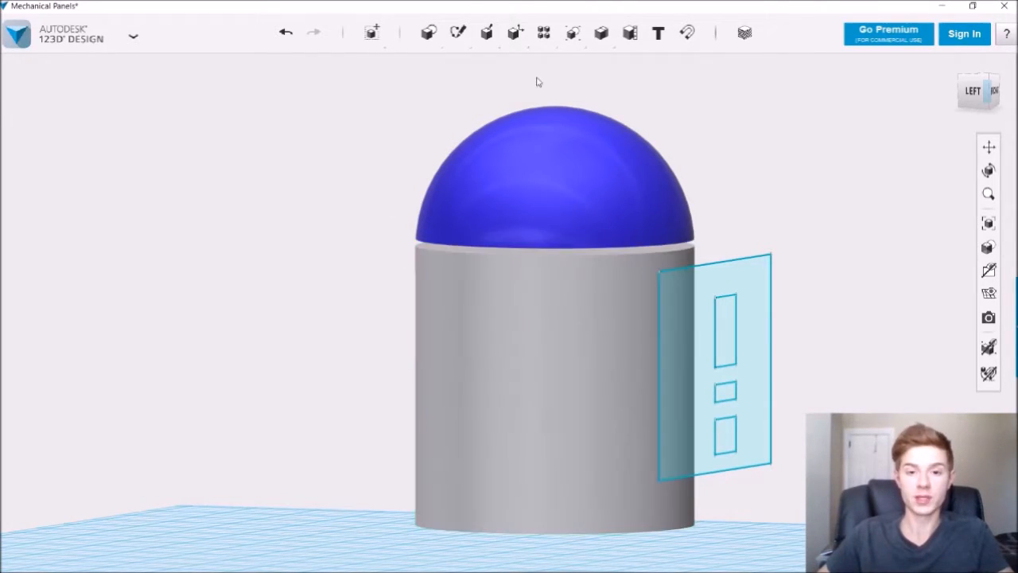
# - Shell the visible cylinder through its curved side face with an inside thickness of 0.02
pyautogui.moveTo(498, 44)
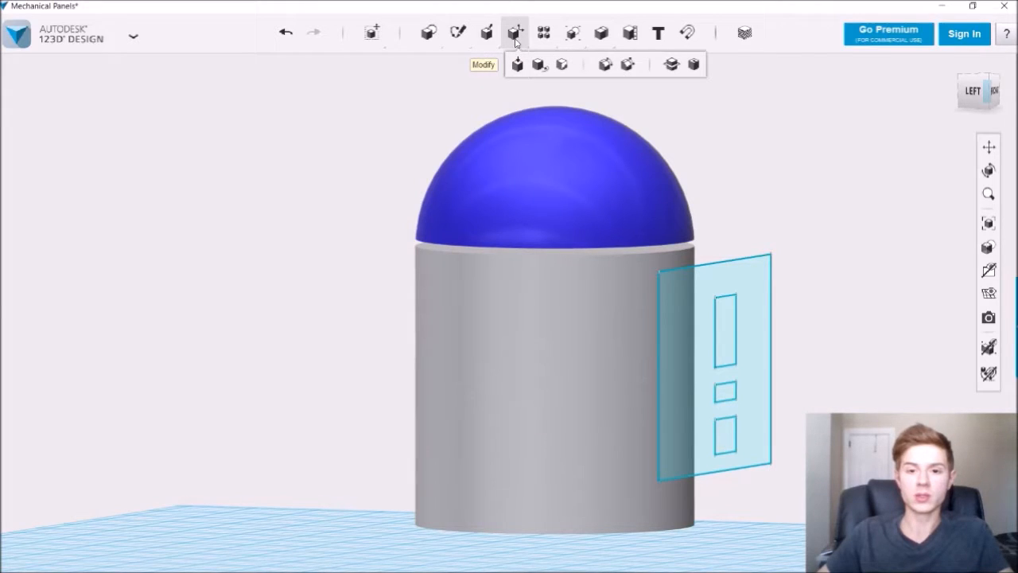
pyautogui.click(693, 64)
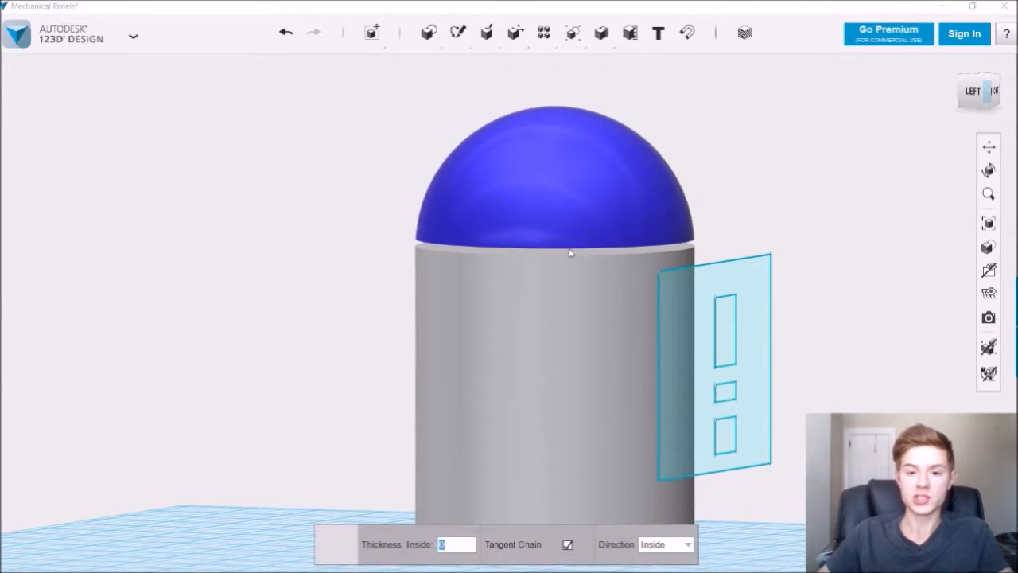
pyautogui.click(540, 307)
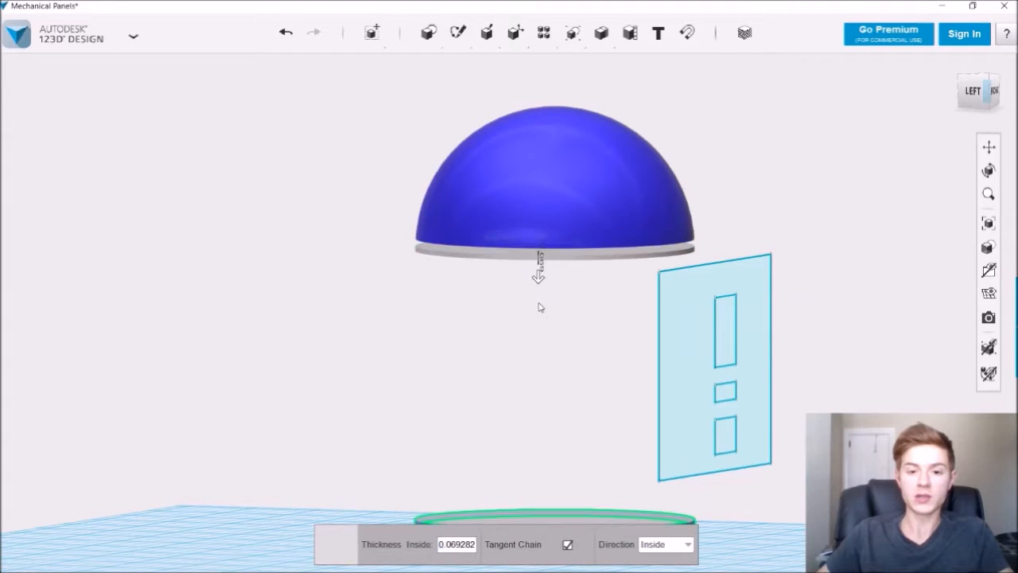
pyautogui.moveTo(569, 318)
pyautogui.mouseDown(button='right')
pyautogui.moveTo(582, 315)
pyautogui.moveTo(568, 314)
pyautogui.moveTo(578, 330)
pyautogui.mouseUp(button='right')
pyautogui.click(466, 543)
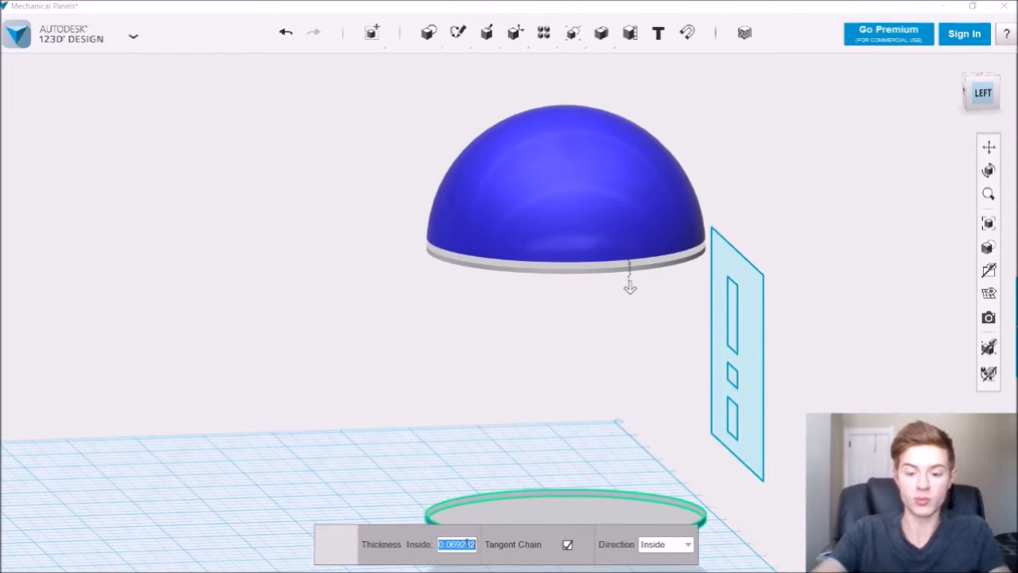
pyautogui.write('0')
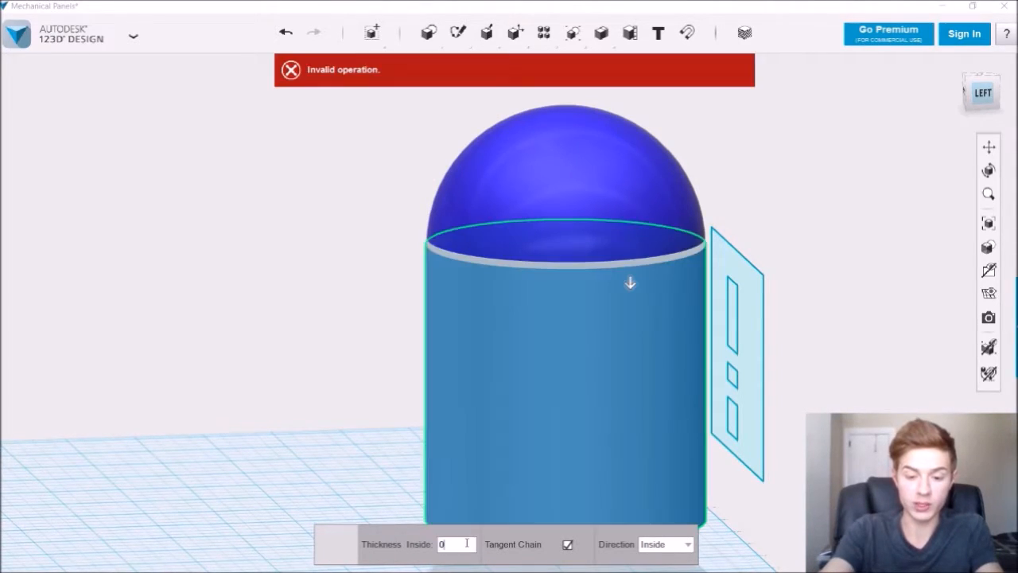
pyautogui.press('BackSpace')
pyautogui.press('BackSpace')
pyautogui.write('2')
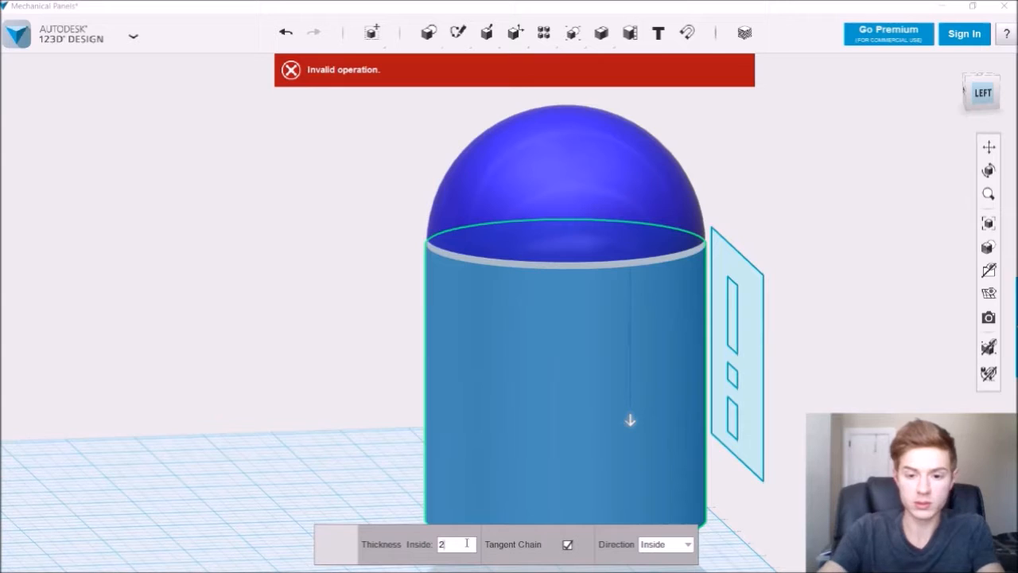
pyautogui.press('BackSpace')
pyautogui.write('0.02')
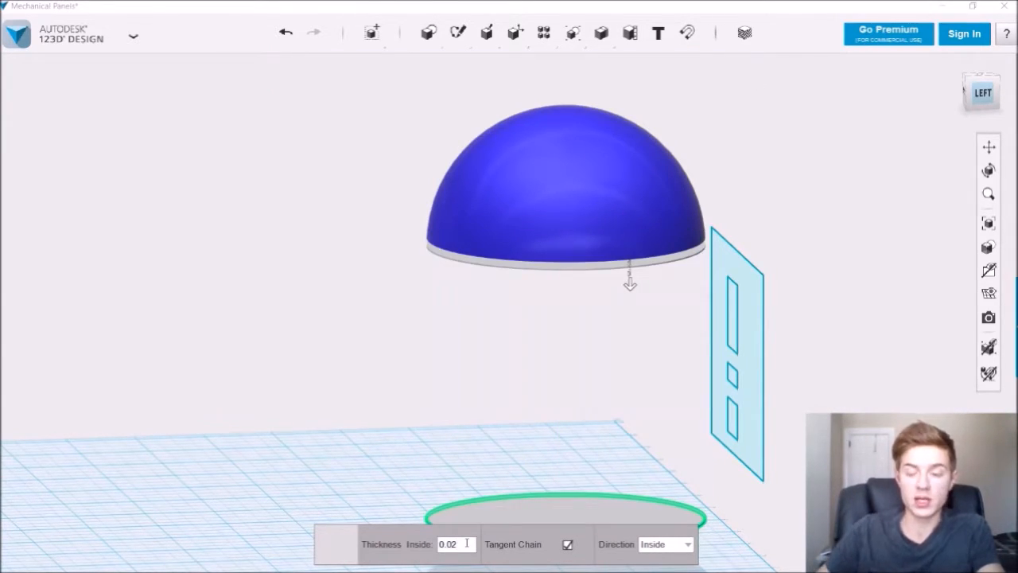
# - Change the model's display style to outlines only
pyautogui.moveTo(994, 241)
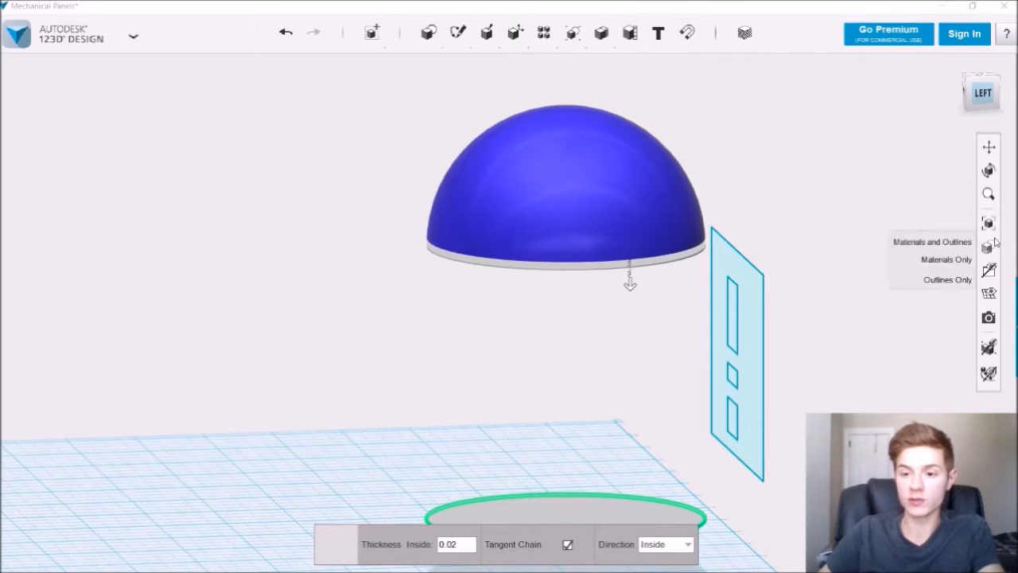
pyautogui.click(947, 279)
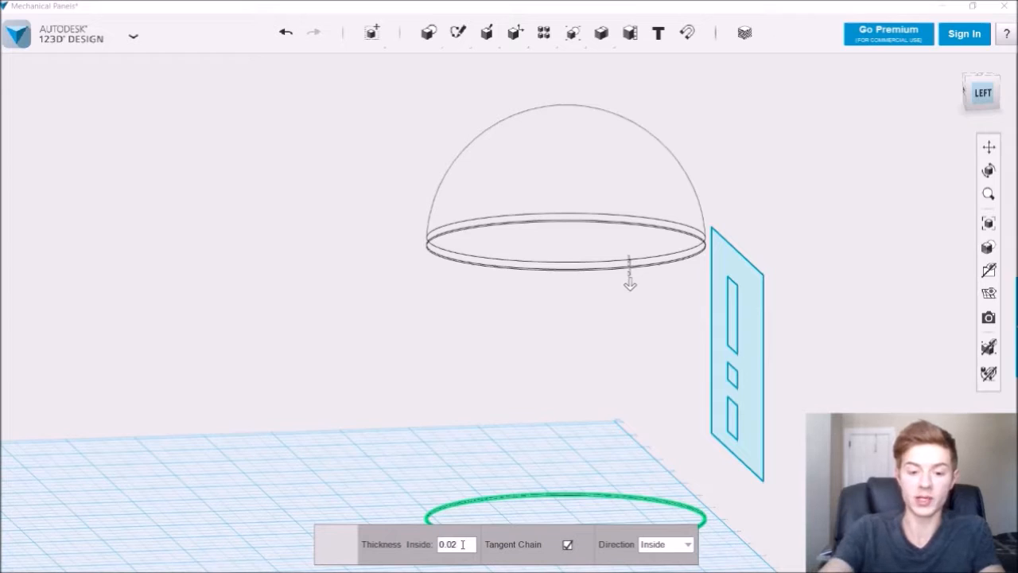
pyautogui.press('BackSpace')
pyautogui.press('BackSpace')
pyautogui.press('BackSpace')
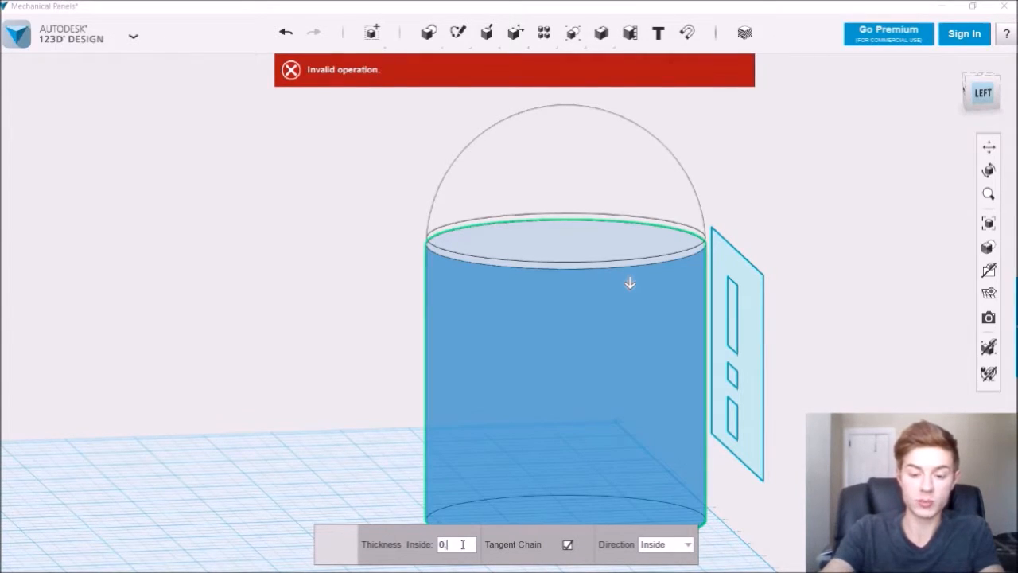
pyautogui.write('5')
pyautogui.press('BackSpace')
pyautogui.press('BackSpace')
pyautogui.press('BackSpace')
pyautogui.press('BackSpace')
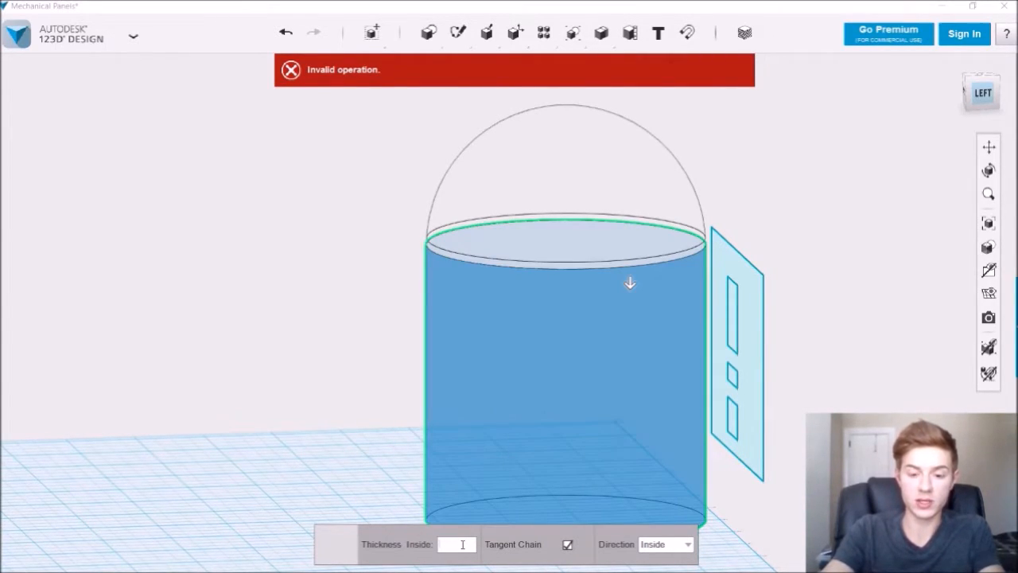
pyautogui.write('0.1')
pyautogui.press('BackSpace')
pyautogui.press('BackSpace')
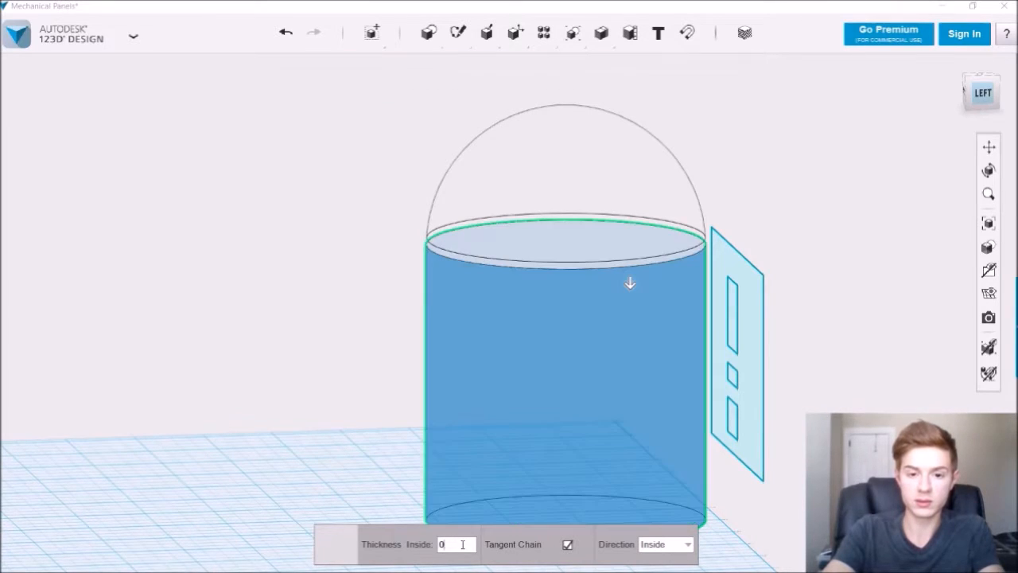
pyautogui.write('.1')
pyautogui.press('BackSpace')
pyautogui.press('BackSpace')
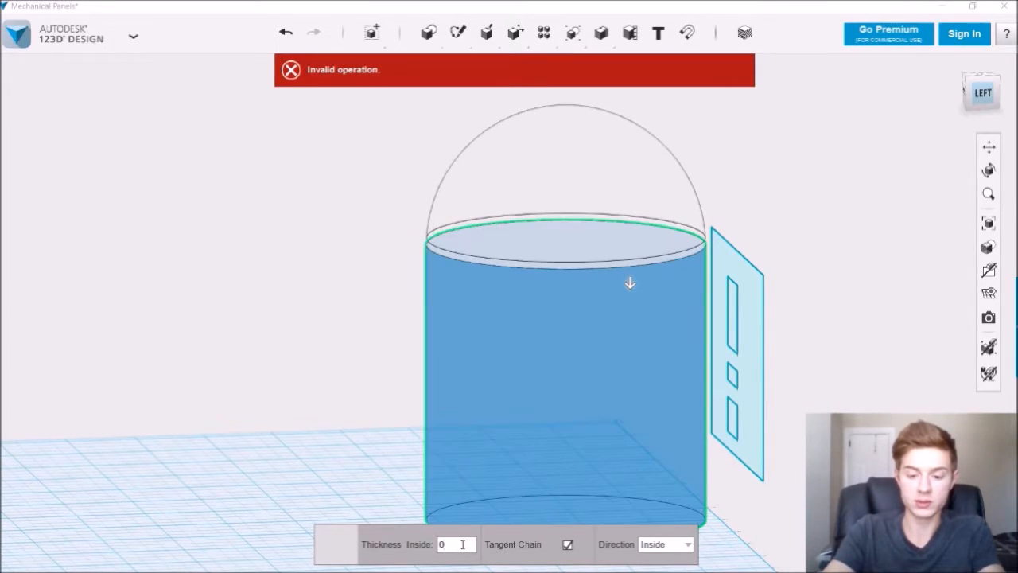
pyautogui.write('.5')
pyautogui.press('BackSpace')
pyautogui.press('BackSpace')
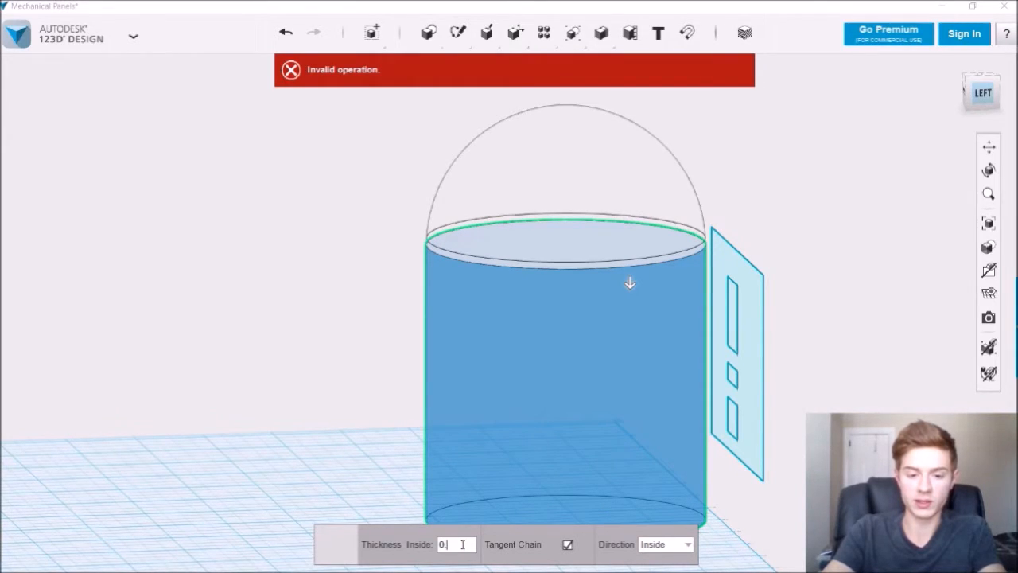
pyautogui.write('1')
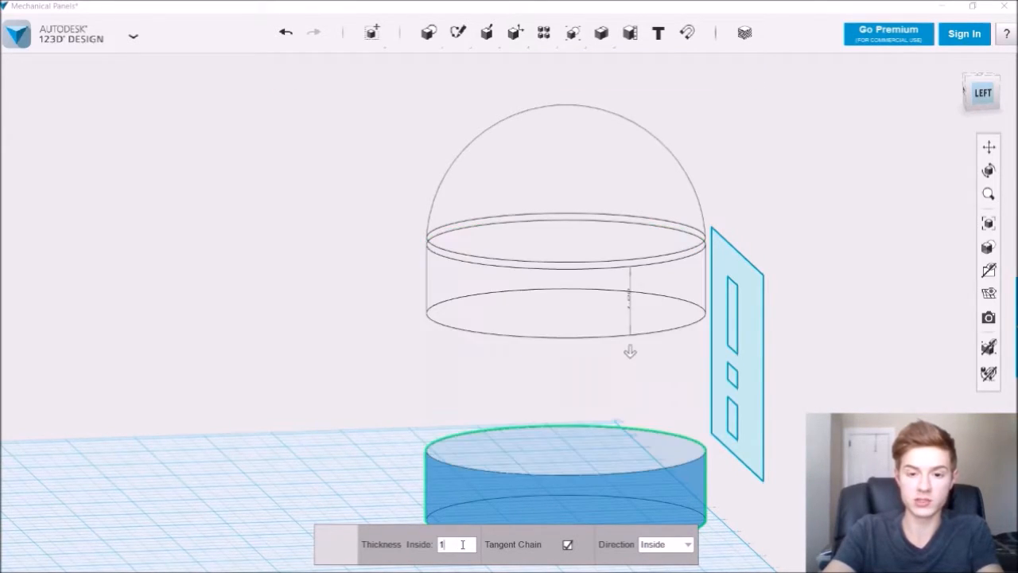
pyautogui.press('BackSpace')
pyautogui.write('5')
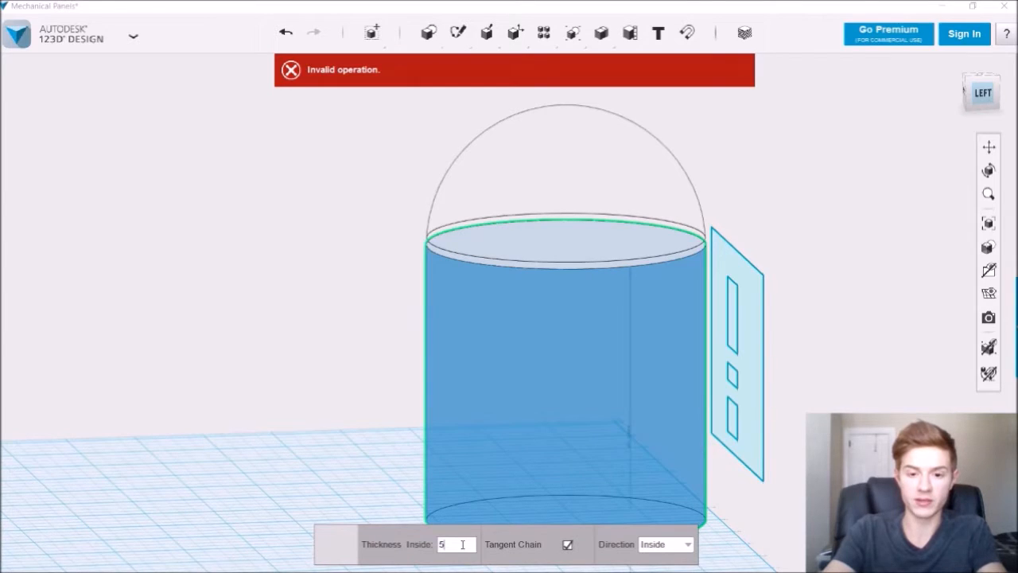
pyautogui.moveTo(366, 427)
pyautogui.mouseDown(button='right')
pyautogui.moveTo(364, 409)
pyautogui.moveTo(341, 421)
pyautogui.moveTo(373, 438)
pyautogui.mouseUp(button='right')
pyautogui.click(350, 446)
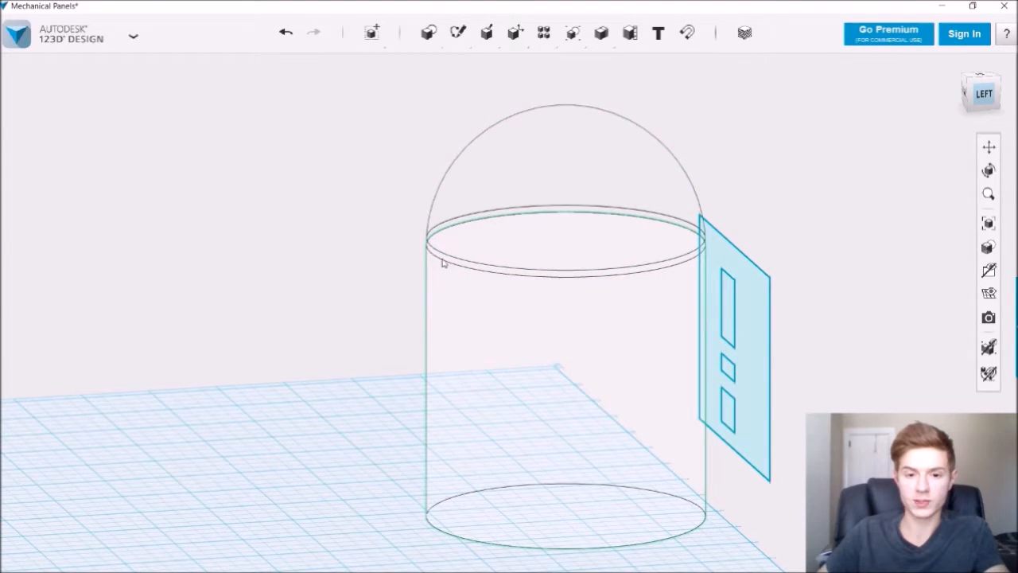
# - Shell the visible cylinder through its top face with an inside thickness of 0.05
pyautogui.moveTo(487, 33)
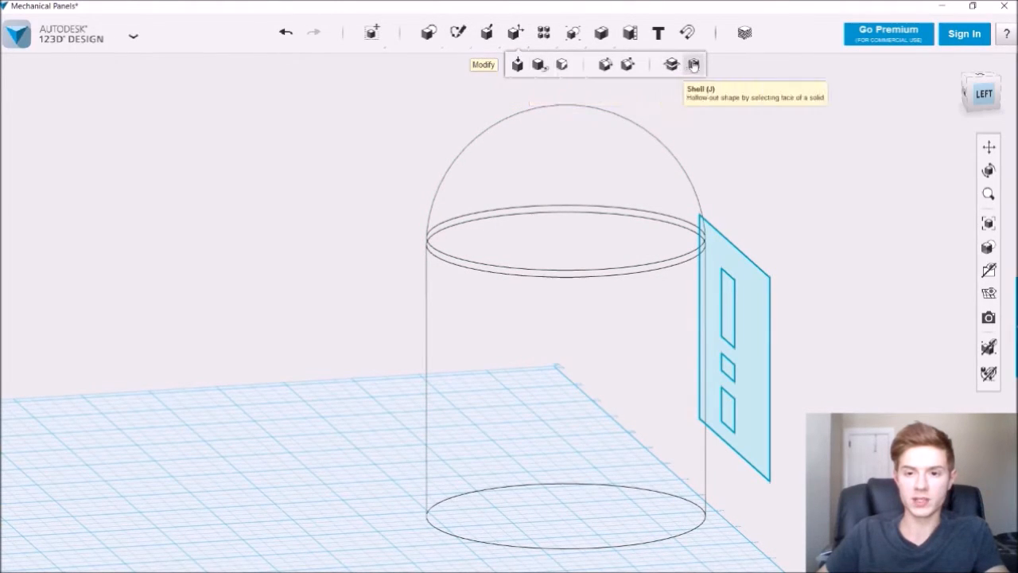
pyautogui.click(693, 63)
pyautogui.click(444, 264)
pyautogui.moveTo(362, 297)
pyautogui.mouseDown(button='right')
pyautogui.moveTo(359, 280)
pyautogui.moveTo(377, 295)
pyautogui.mouseUp(button='right')
pyautogui.doubleClick(460, 544)
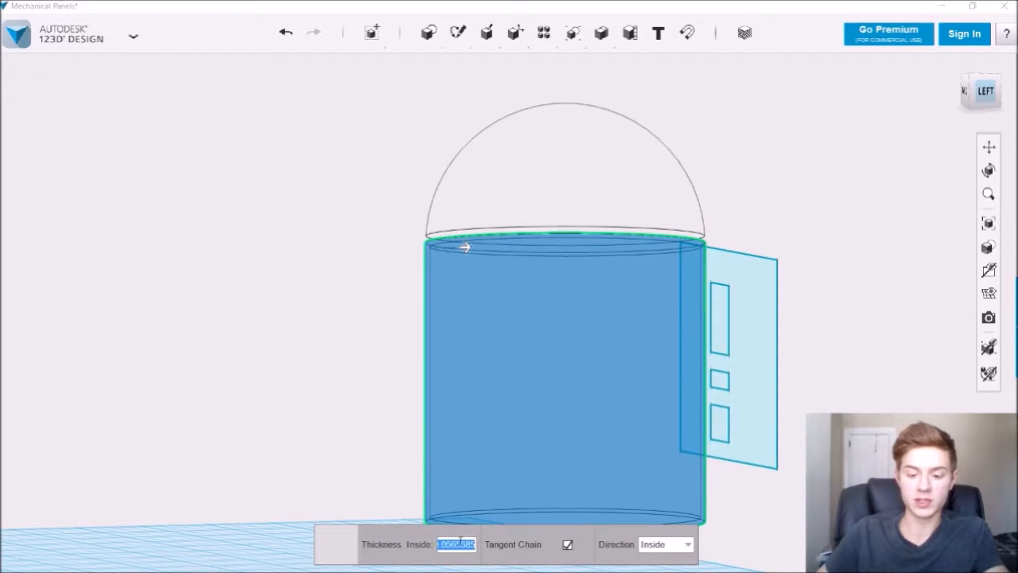
pyautogui.write('5')
pyautogui.press('BackSpace')
pyautogui.write('0.05')
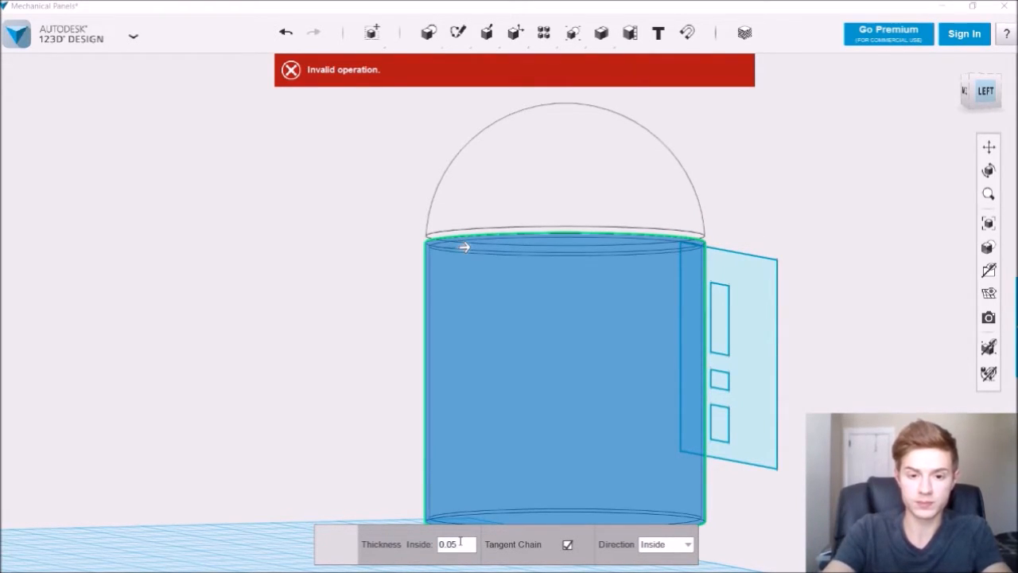
pyautogui.press('Return')
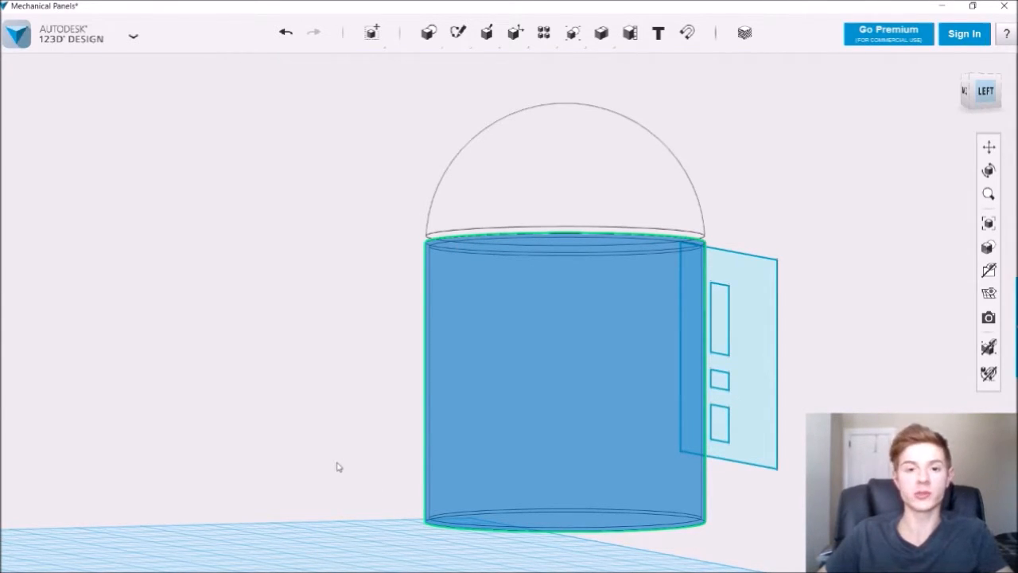
pyautogui.click(338, 393)
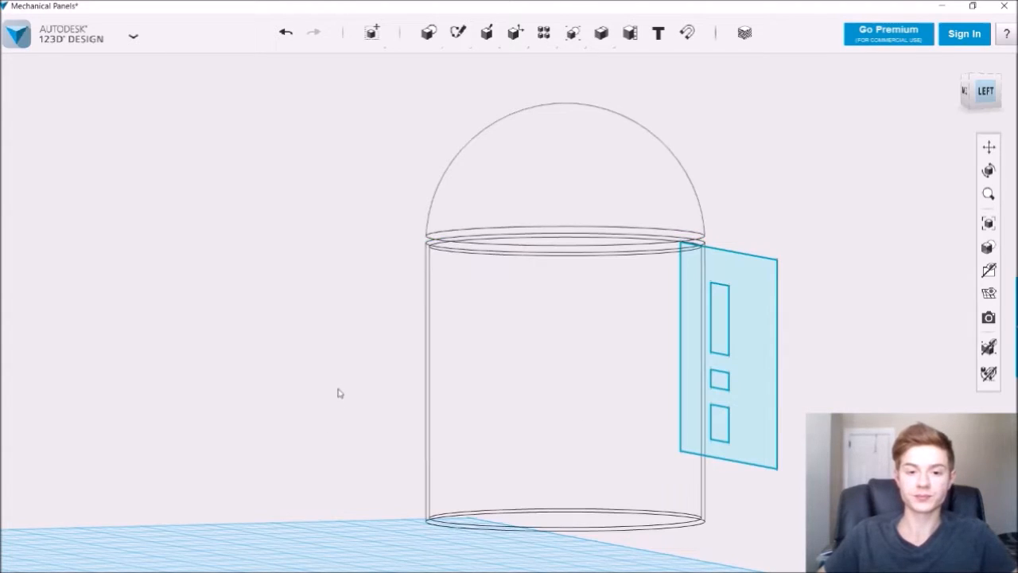
# - Change the model's display style to materials and outlines
pyautogui.moveTo(338, 392); pyautogui.dragTo(317, 396, button='right')
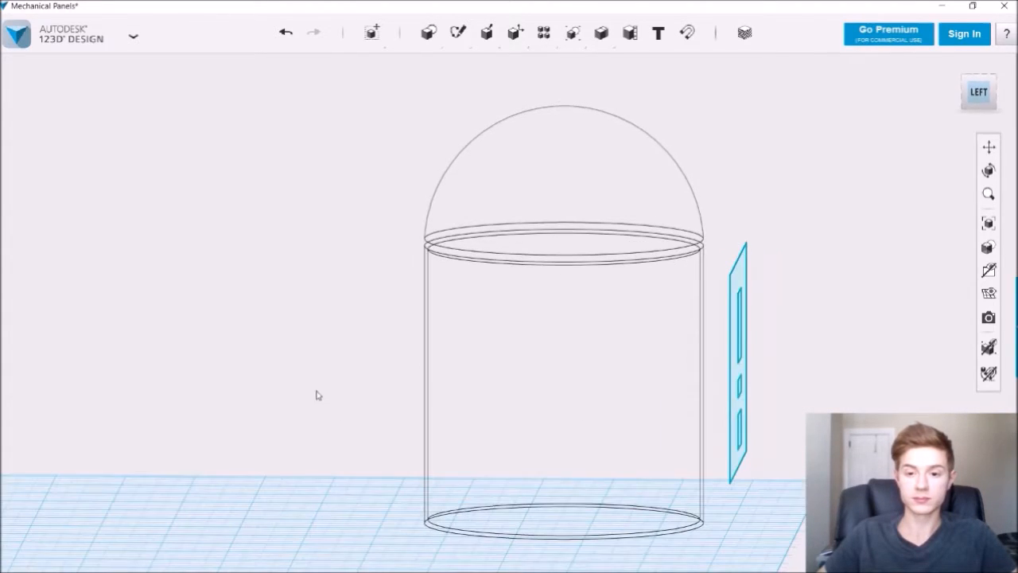
pyautogui.moveTo(990, 249)
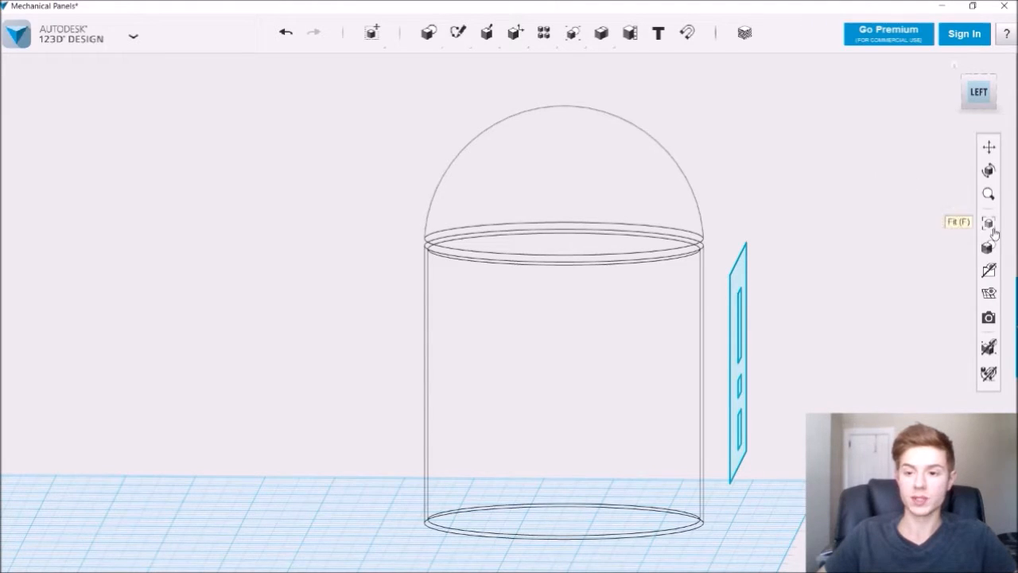
pyautogui.click(954, 241)
pyautogui.moveTo(873, 230); pyautogui.dragTo(826, 234, button='right')
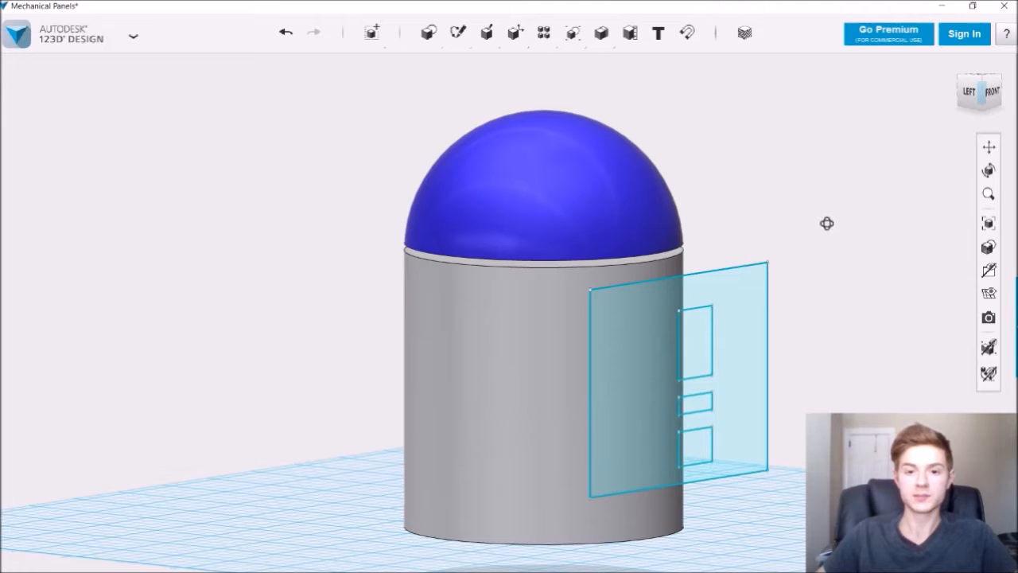
pyautogui.moveTo(823, 222); pyautogui.dragTo(848, 227, button='right')
pyautogui.moveTo(758, 135); pyautogui.dragTo(757, 136, button='right')
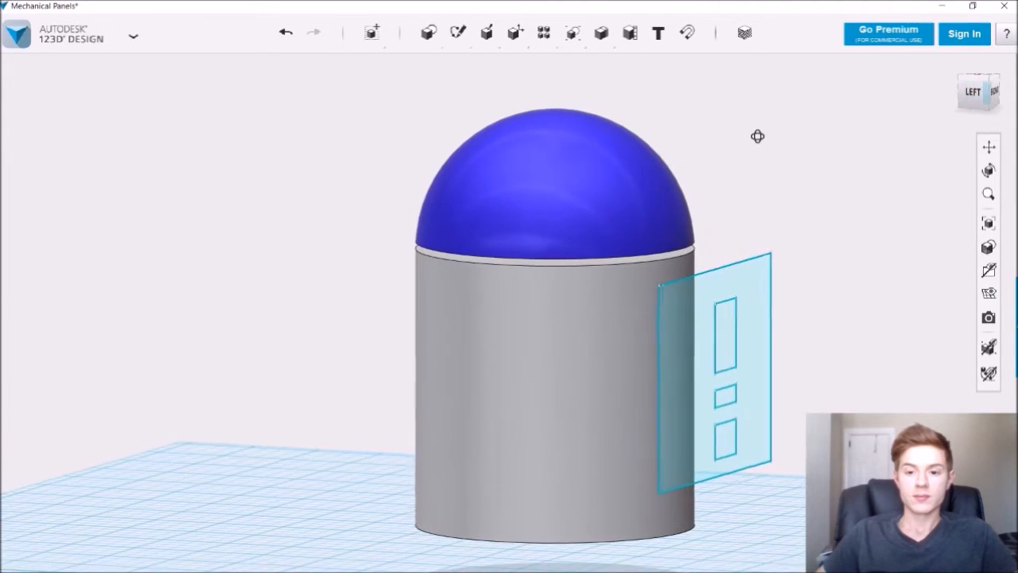
# - Extrude the three small panel rectangles 1.80 in through the cylinder wall as an intersection, keeping only the curved panel pieces
pyautogui.moveTo(486, 33)
pyautogui.click(488, 64)
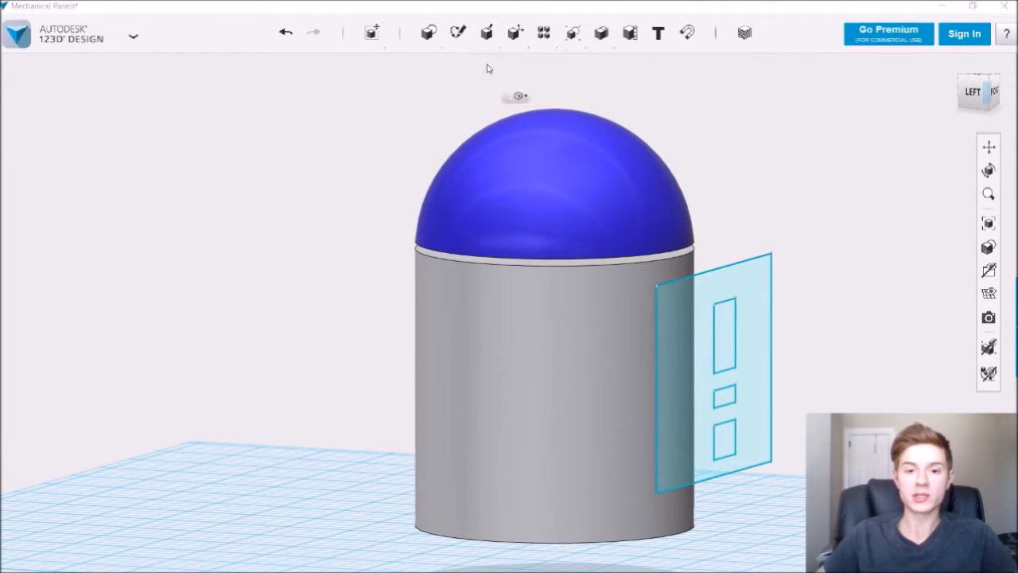
pyautogui.click(725, 328)
pyautogui.keyDown('shift'); pyautogui.click(725, 397); pyautogui.keyUp('shift')
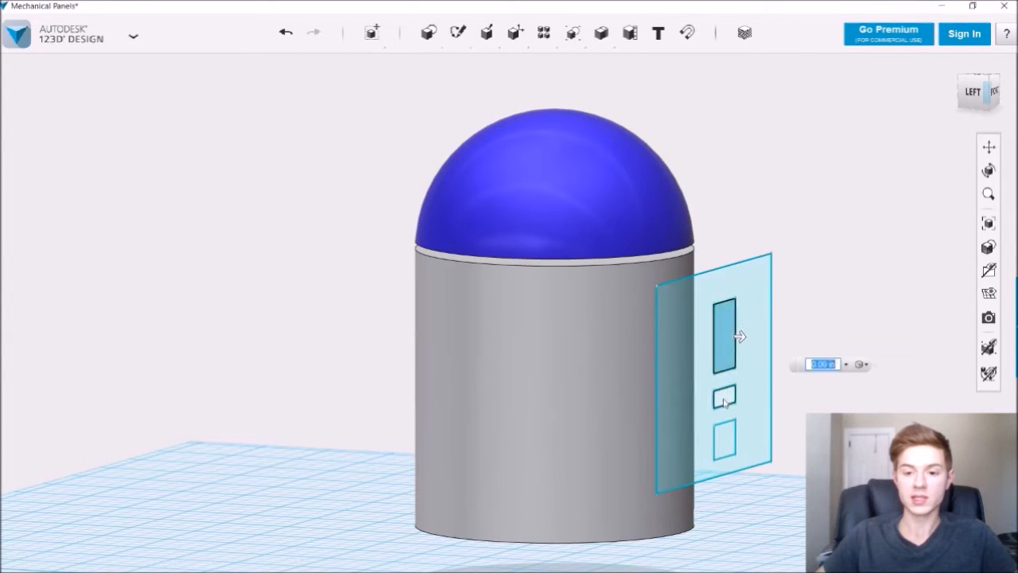
pyautogui.keyDown('shift'); pyautogui.click(727, 433); pyautogui.keyUp('shift')
pyautogui.moveTo(701, 436); pyautogui.dragTo(632, 417)
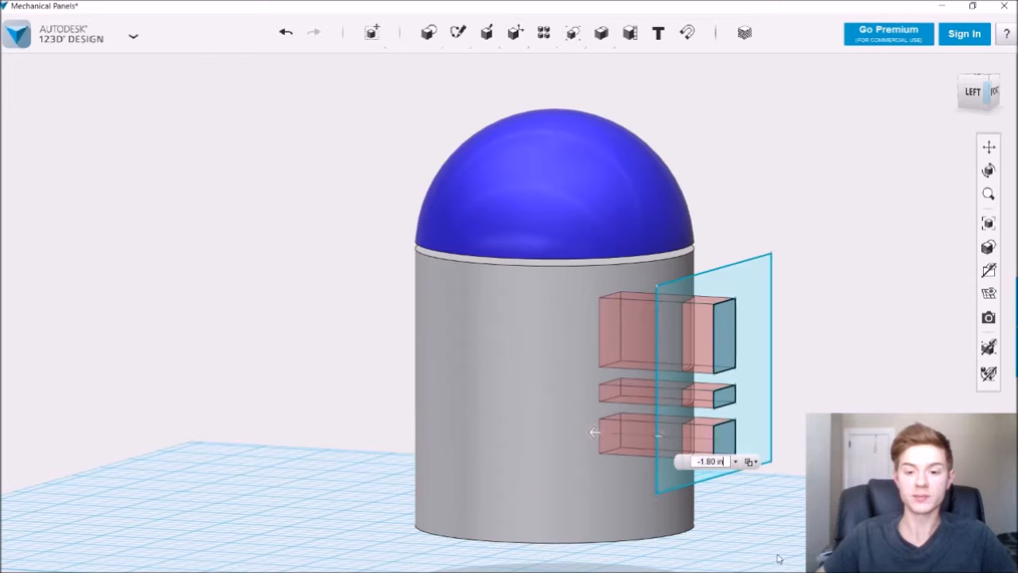
pyautogui.click(750, 461)
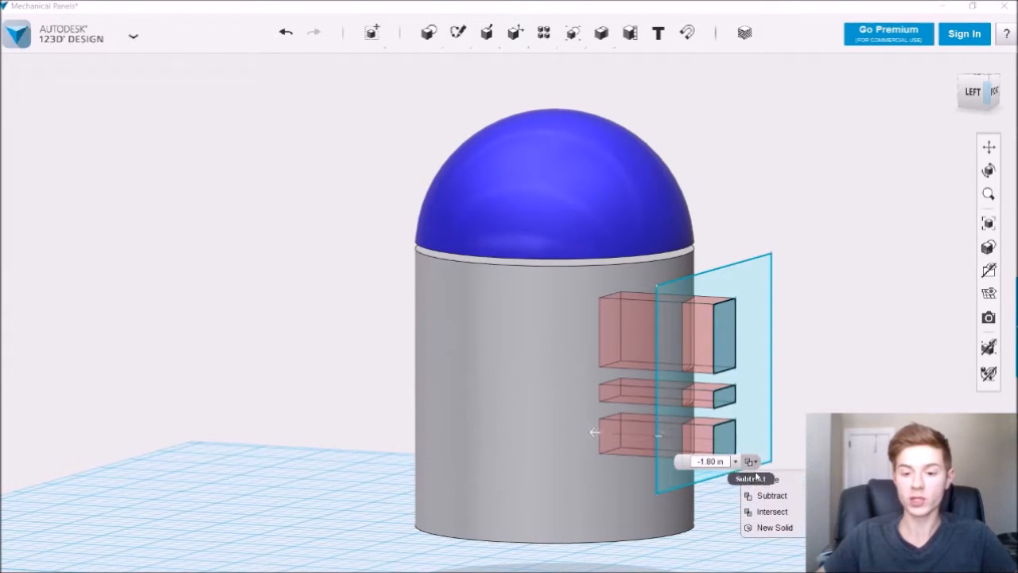
pyautogui.click(770, 511)
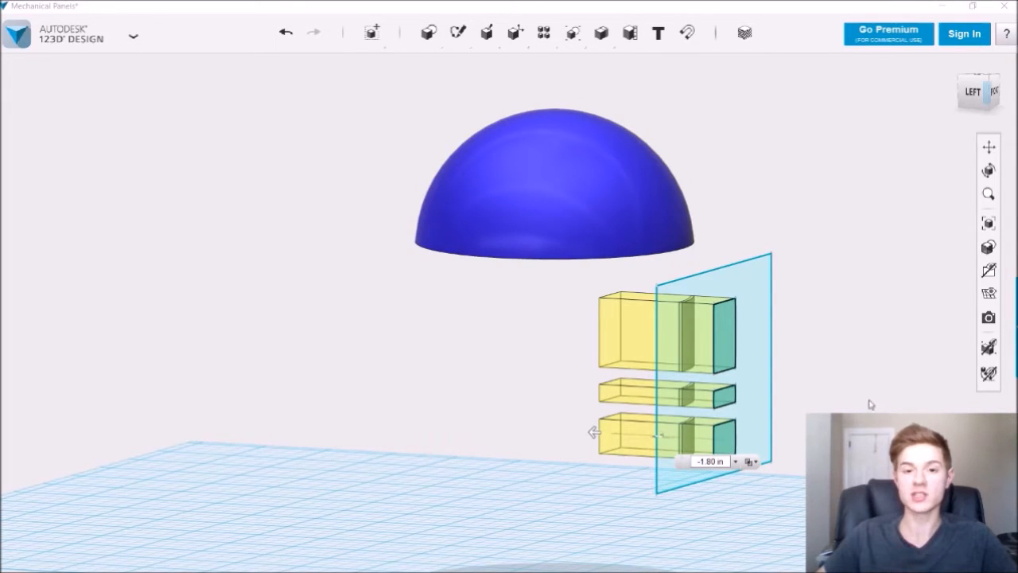
pyautogui.press('Return')
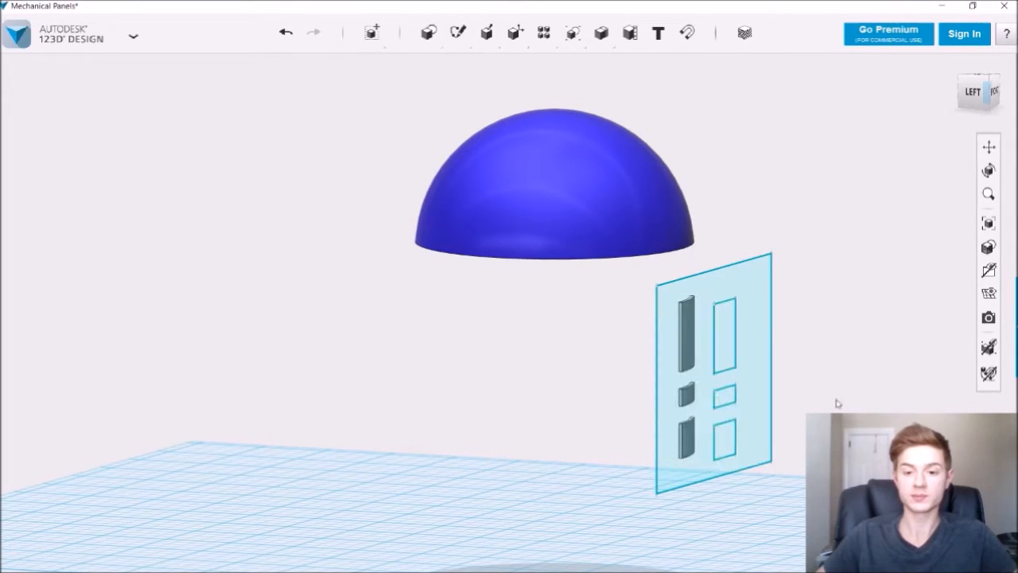
pyautogui.moveTo(837, 410); pyautogui.dragTo(922, 341, button='right')
# - Show the hidden solids again
pyautogui.moveTo(998, 244)
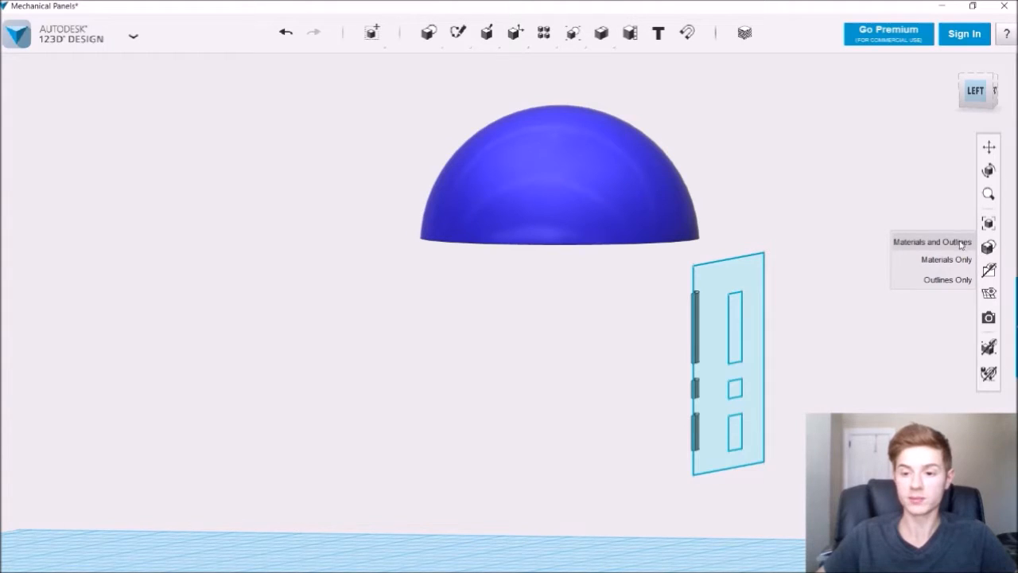
pyautogui.hotkey('ctrl', 'z')
pyautogui.moveTo(986, 271)
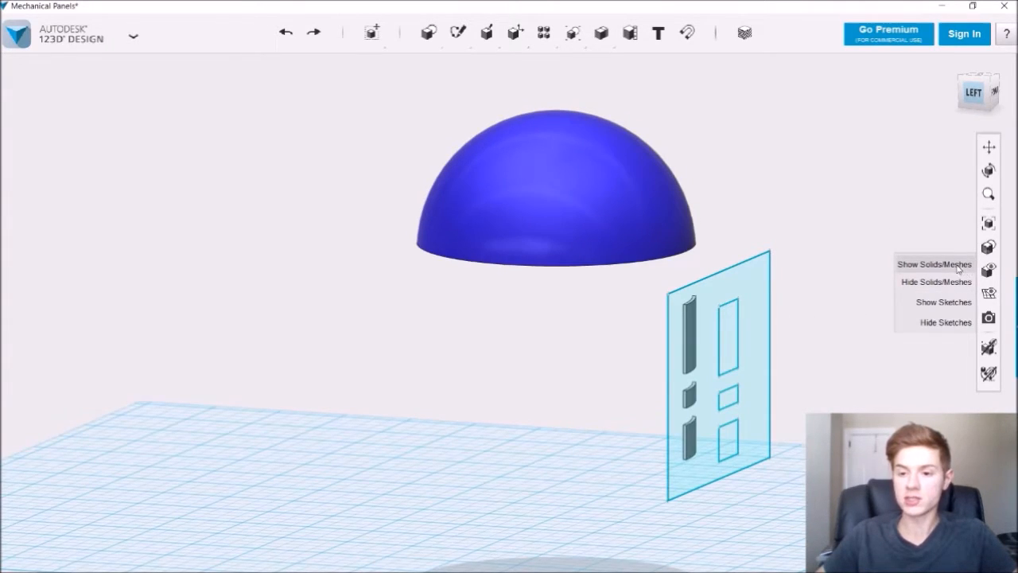
pyautogui.click(959, 267)
pyautogui.moveTo(886, 245); pyautogui.dragTo(859, 251, button='right')
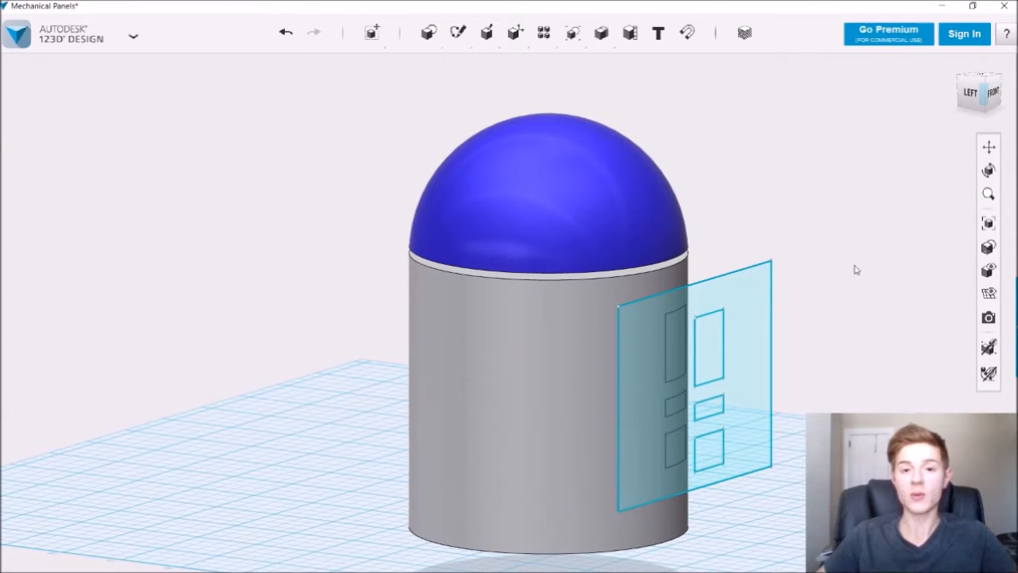
# - Select the curved panel pieces on the cylinder wall and hide them
pyautogui.moveTo(757, 415); pyautogui.dragTo(673, 366, button='right')
pyautogui.scroll(5, 673, 372)
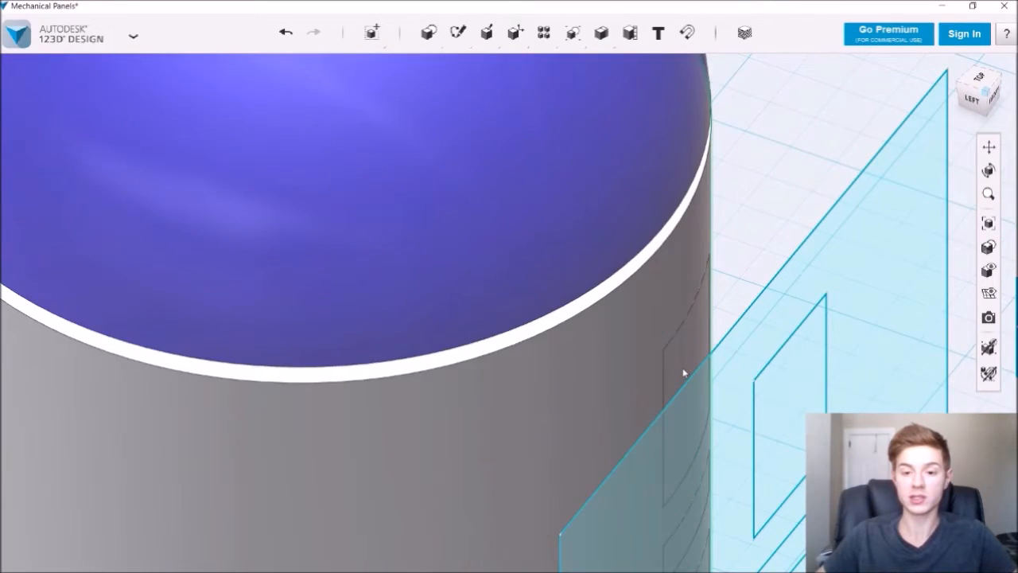
pyautogui.click(683, 369)
pyautogui.click(773, 210)
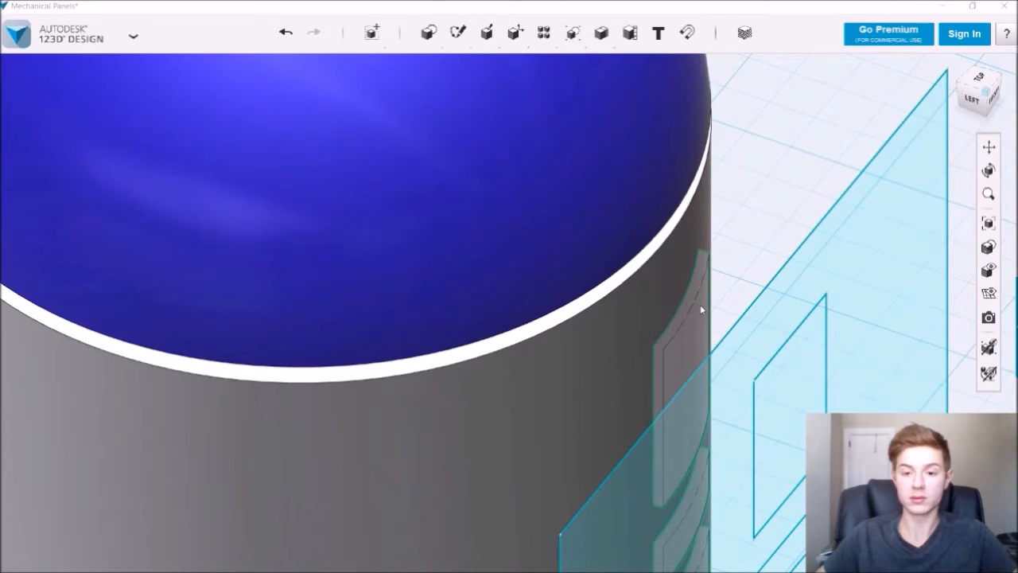
pyautogui.click(700, 304)
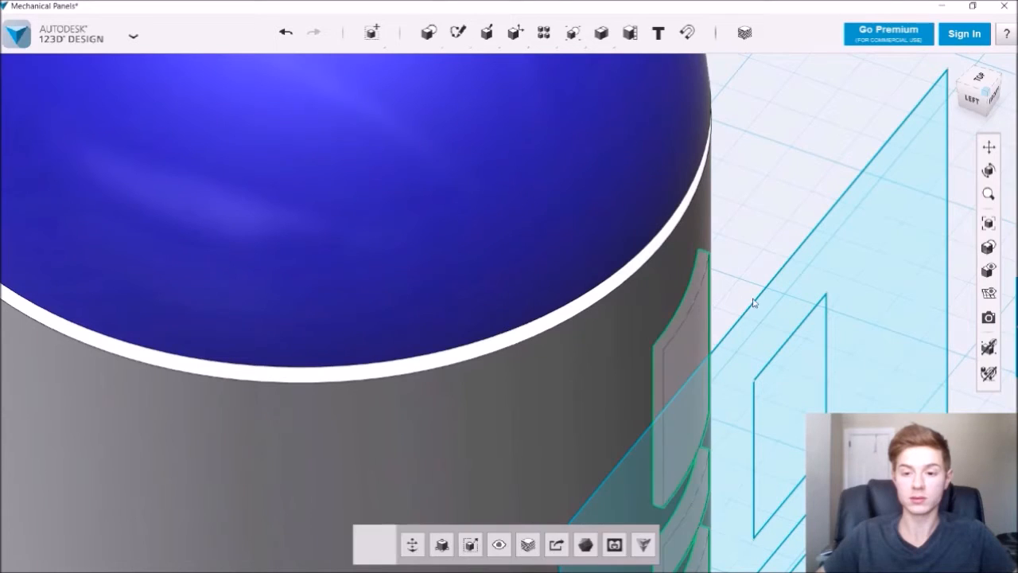
pyautogui.click(499, 544)
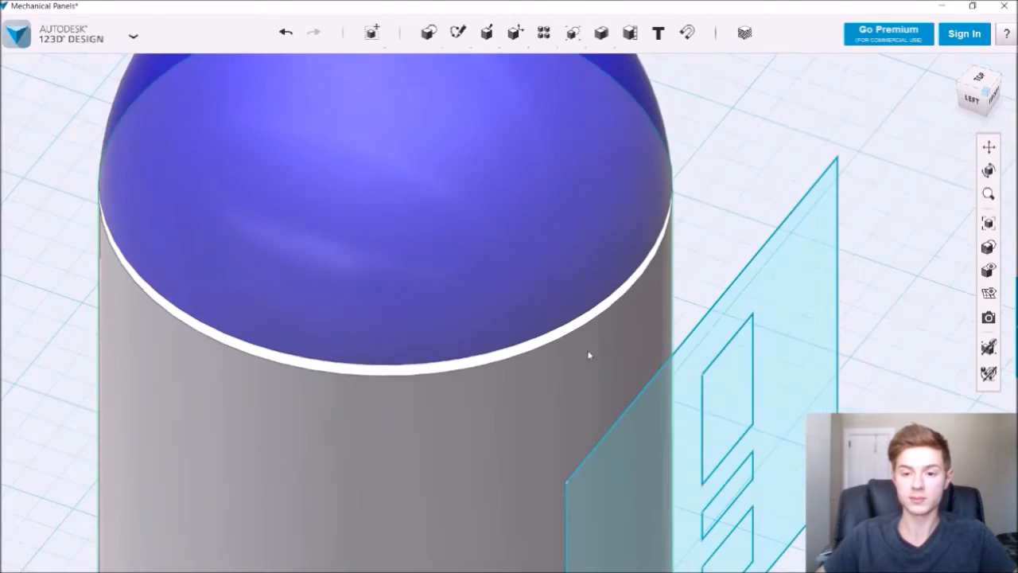
pyautogui.scroll(-2, 589, 355)
pyautogui.moveTo(684, 420); pyautogui.dragTo(686, 378, button='right')
pyautogui.scroll(-1, 844, 334)
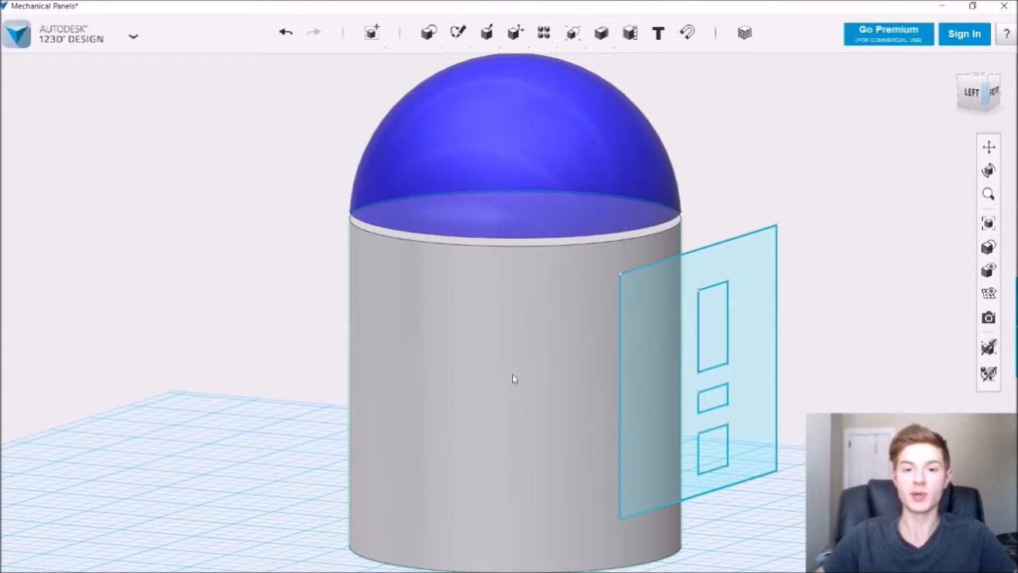
# - Extrude the three small panel rectangles into the cylinder as a cut to form recesses in its curved side
pyautogui.moveTo(487, 32)
pyautogui.moveTo(740, 345); pyautogui.dragTo(649, 104, button='right')
pyautogui.moveTo(487, 33)
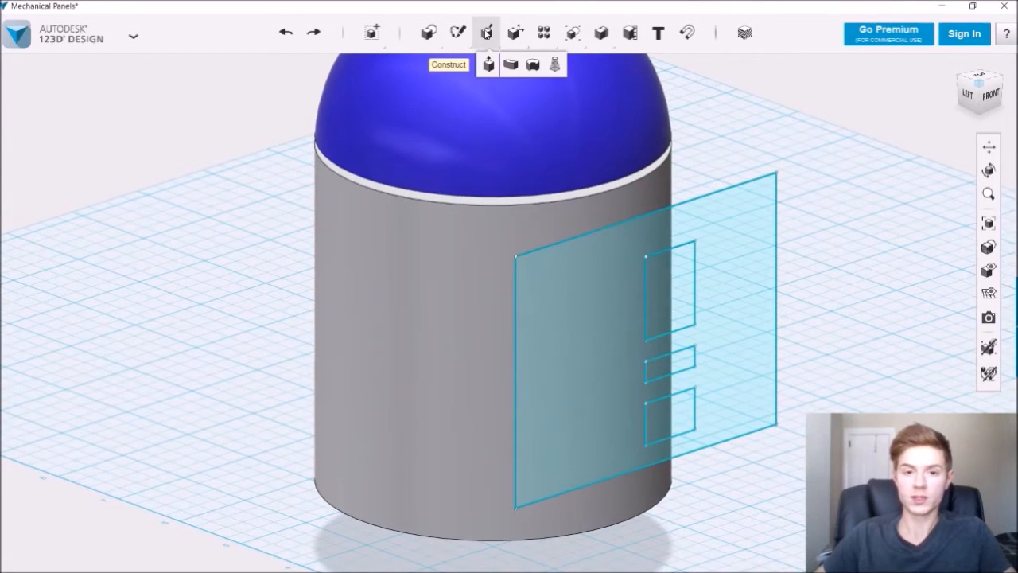
pyautogui.click(658, 279)
pyautogui.click(670, 365)
pyautogui.click(677, 416)
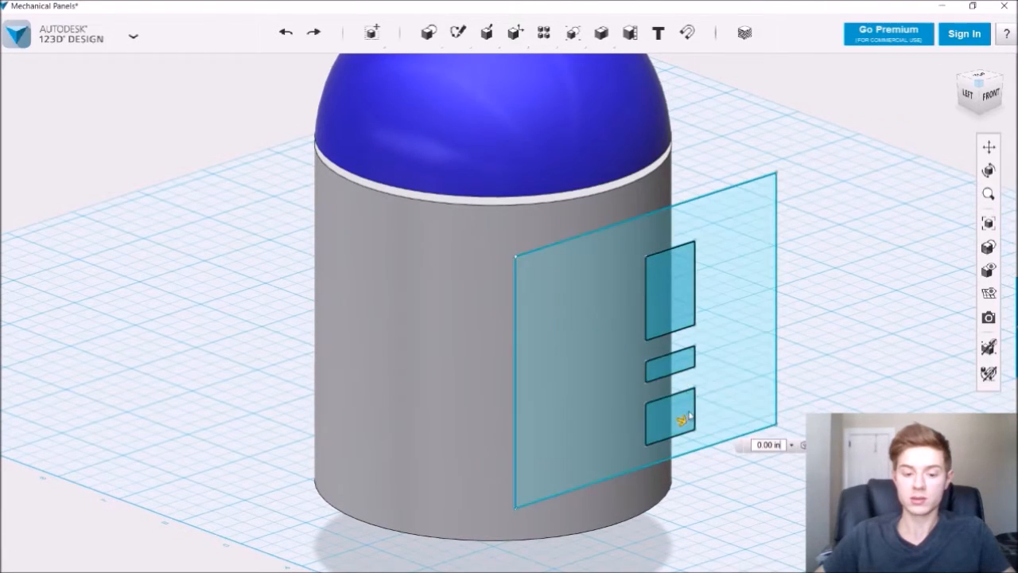
pyautogui.moveTo(682, 419); pyautogui.dragTo(640, 404)
pyautogui.moveTo(724, 349); pyautogui.dragTo(831, 310, button='right')
pyautogui.click(831, 310)
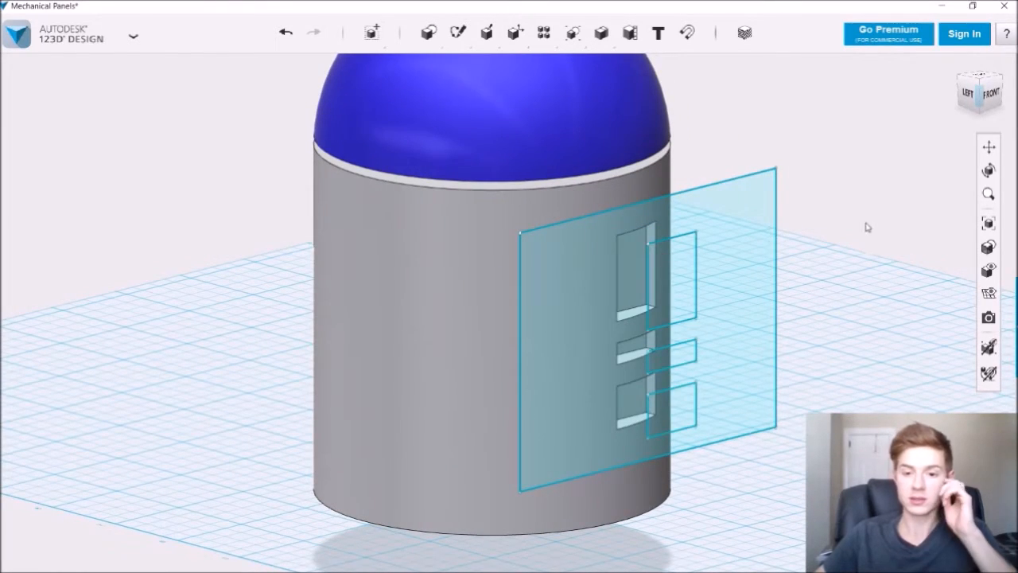
# - Hide all sketches
pyautogui.moveTo(989, 270)
pyautogui.click(918, 321)
pyautogui.moveTo(768, 215); pyautogui.dragTo(793, 241, button='right')
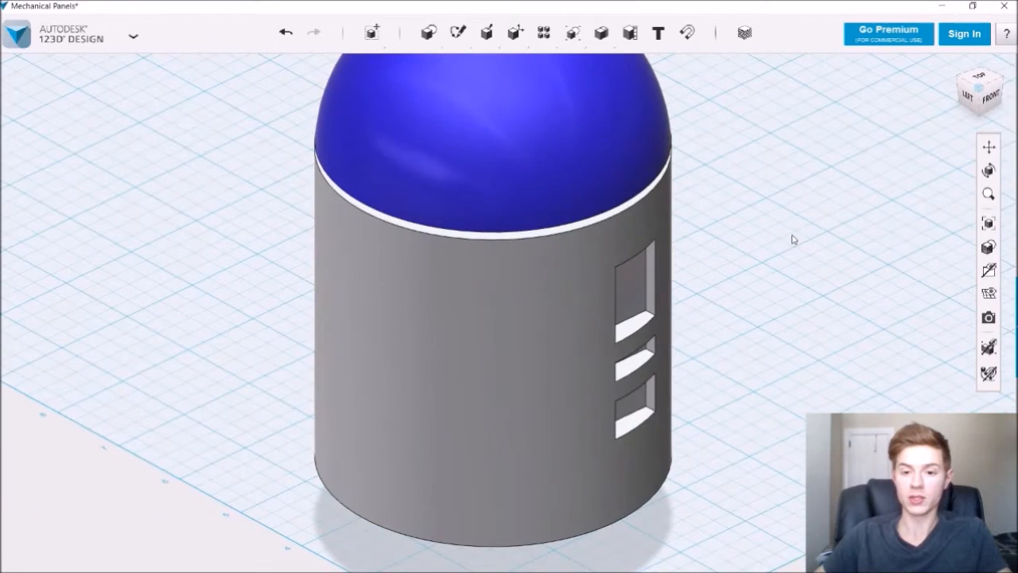
# - Show the hidden curved panel pieces in the cylinder's recesses again
pyautogui.moveTo(989, 247)
pyautogui.moveTo(989, 270)
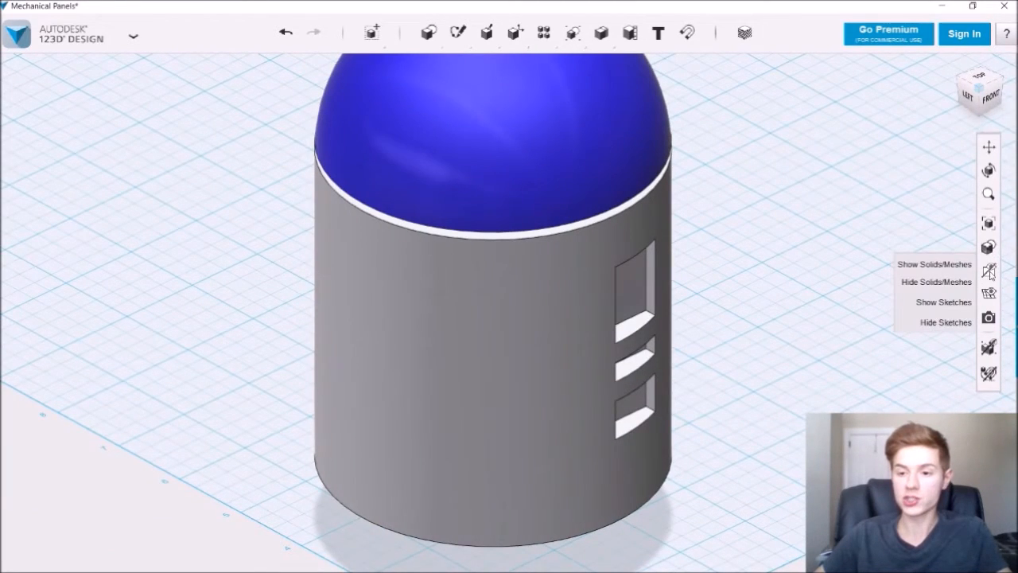
pyautogui.click(938, 264)
pyautogui.moveTo(783, 261); pyautogui.dragTo(661, 300, button='right')
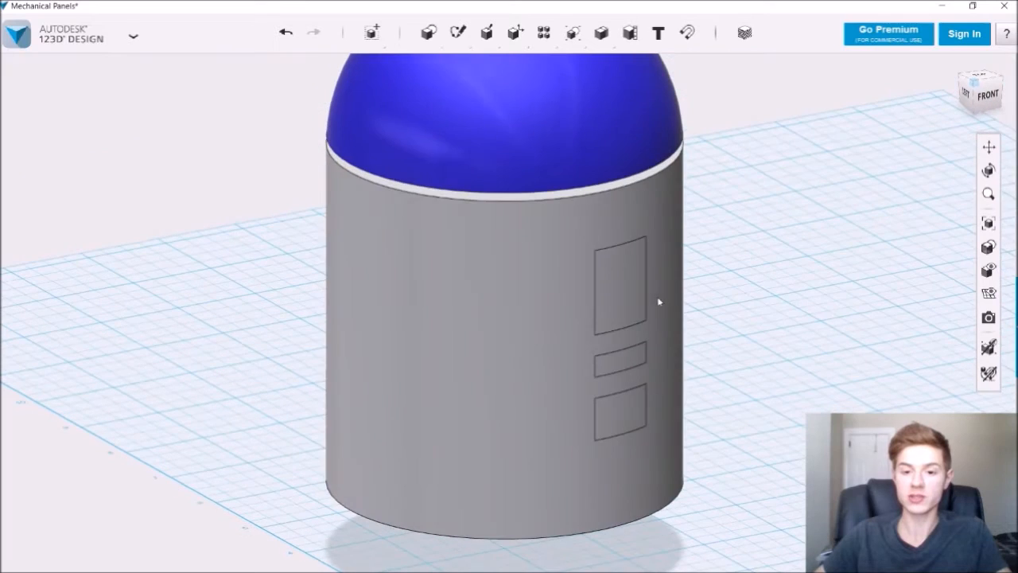
# - Rotate and shift the three curved panels together so they swing outward from the cylinder like open doors
pyautogui.click(627, 346)
pyautogui.moveTo(370, 32)
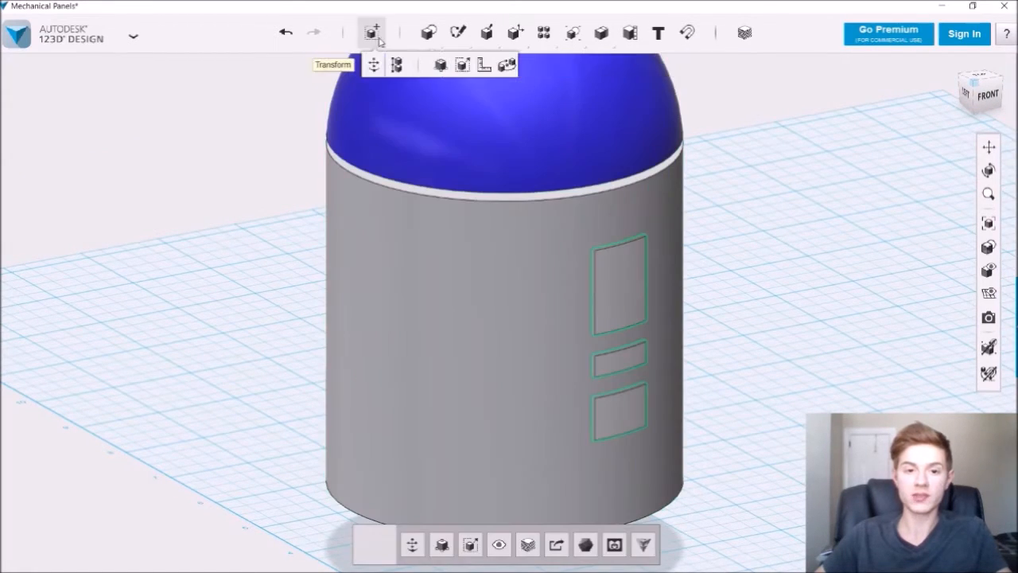
pyautogui.click(374, 65)
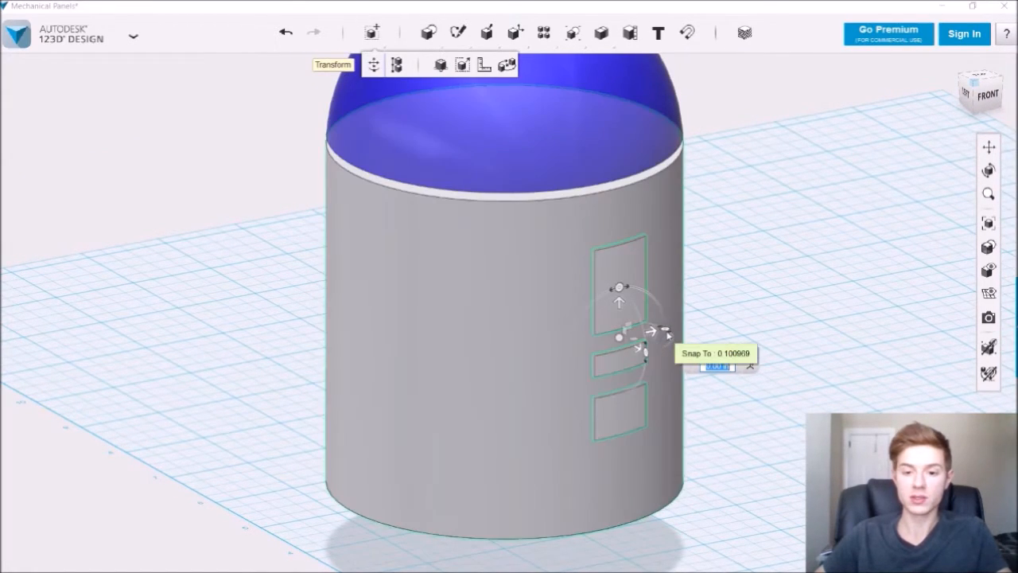
pyautogui.moveTo(653, 327)
pyautogui.mouseDown()
pyautogui.moveTo(649, 347)
pyautogui.moveTo(661, 338)
pyautogui.mouseUp()
pyautogui.moveTo(732, 436); pyautogui.dragTo(836, 359, button='right')
pyautogui.moveTo(621, 358); pyautogui.dragTo(530, 376)
pyautogui.moveTo(604, 358); pyautogui.dragTo(661, 453, button='right')
pyautogui.moveTo(681, 264); pyautogui.dragTo(689, 249)
pyautogui.moveTo(691, 445); pyautogui.dragTo(575, 341, button='right')
pyautogui.click(390, 318)
# - Nudge the opened panels so their hinge edges line up with the left edges of the recesses
pyautogui.moveTo(371, 33)
pyautogui.click(371, 63)
pyautogui.moveTo(357, 374); pyautogui.dragTo(365, 372)
pyautogui.click(768, 334)
pyautogui.moveTo(769, 334); pyautogui.dragTo(845, 317, button='right')
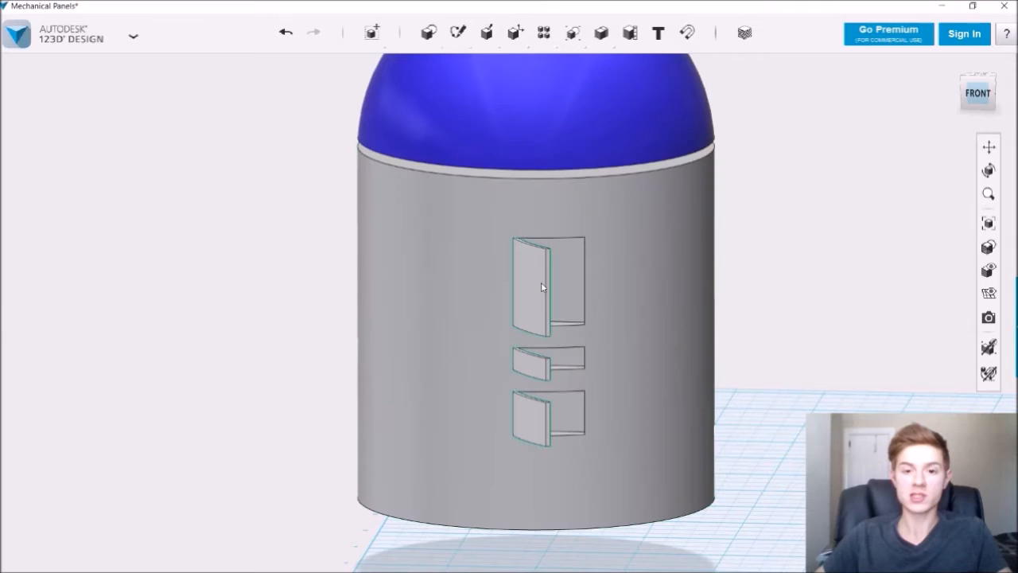
# - Separate the joined curved panels into individual solids
pyautogui.click(541, 287)
pyautogui.moveTo(601, 32)
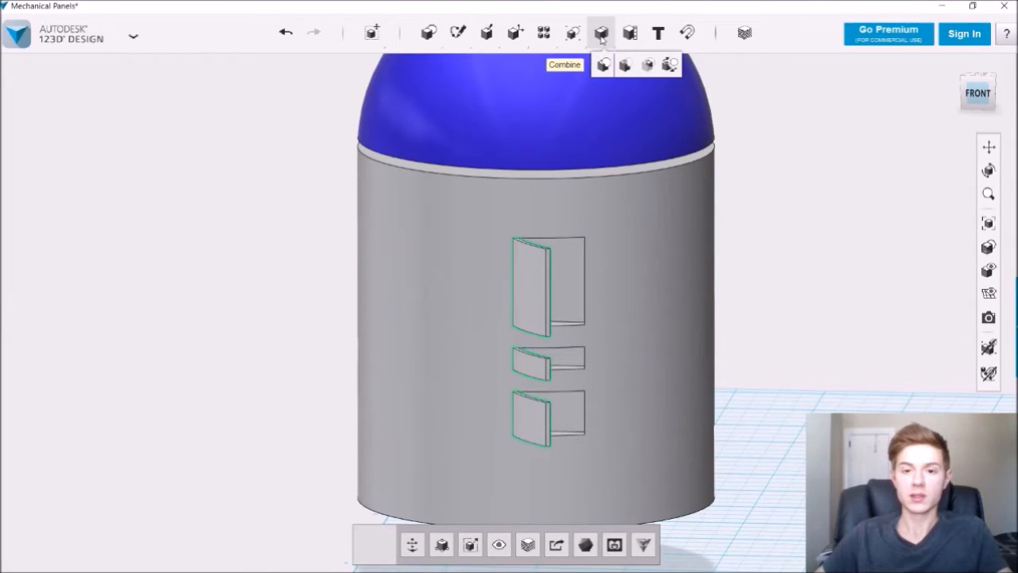
pyautogui.click(671, 66)
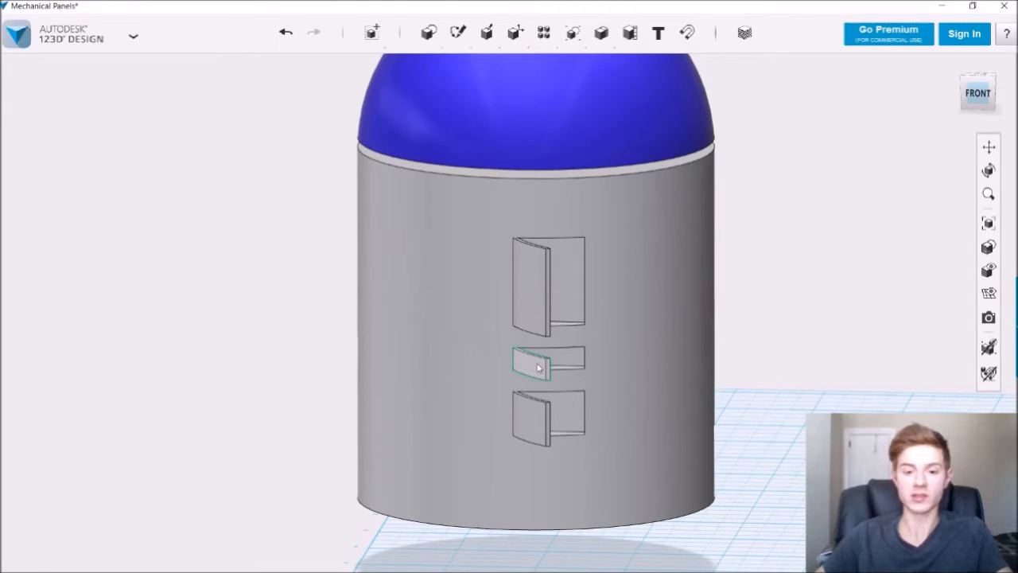
# - Rotate and move only the middle panel so it opens from the opposite side of its recess
pyautogui.click(538, 367)
pyautogui.moveTo(370, 32)
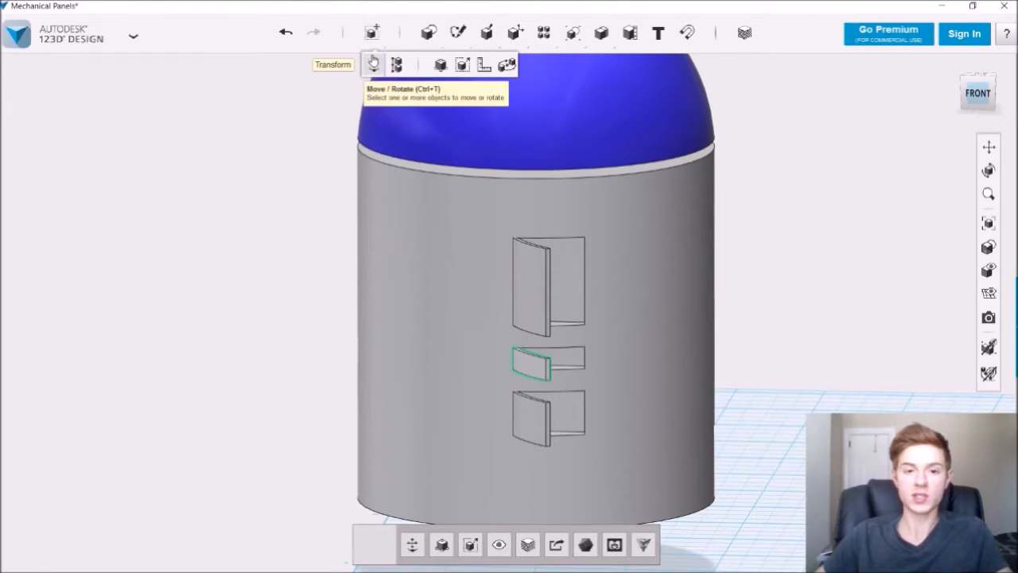
pyautogui.click(373, 63)
pyautogui.moveTo(541, 356); pyautogui.dragTo(540, 407, button='right')
pyautogui.moveTo(589, 424); pyautogui.dragTo(1015, 74)
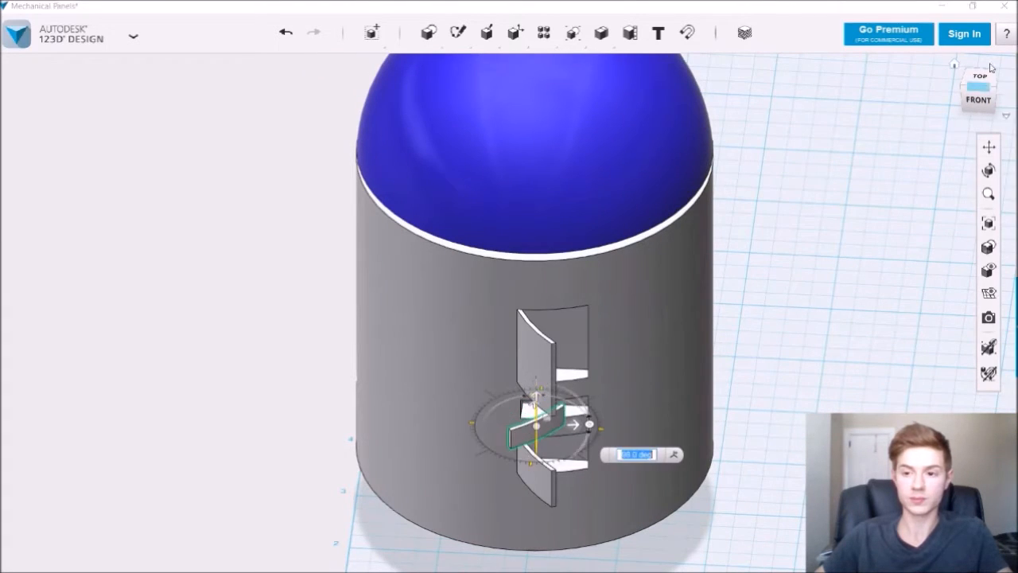
pyautogui.click(980, 76)
pyautogui.moveTo(538, 468); pyautogui.dragTo(565, 455)
pyautogui.moveTo(566, 454); pyautogui.dragTo(584, 350, button='right')
pyautogui.moveTo(629, 345); pyautogui.dragTo(630, 350)
pyautogui.moveTo(585, 350); pyautogui.dragTo(556, 434, button='right')
pyautogui.click(318, 334)
# - Fine-tune the middle panel's position so its hinge edge meets the right edge of its recess
pyautogui.click(507, 382)
pyautogui.click(373, 63)
pyautogui.moveTo(557, 436); pyautogui.dragTo(557, 455)
pyautogui.click(796, 398)
pyautogui.moveTo(716, 413); pyautogui.dragTo(715, 382, button='right')
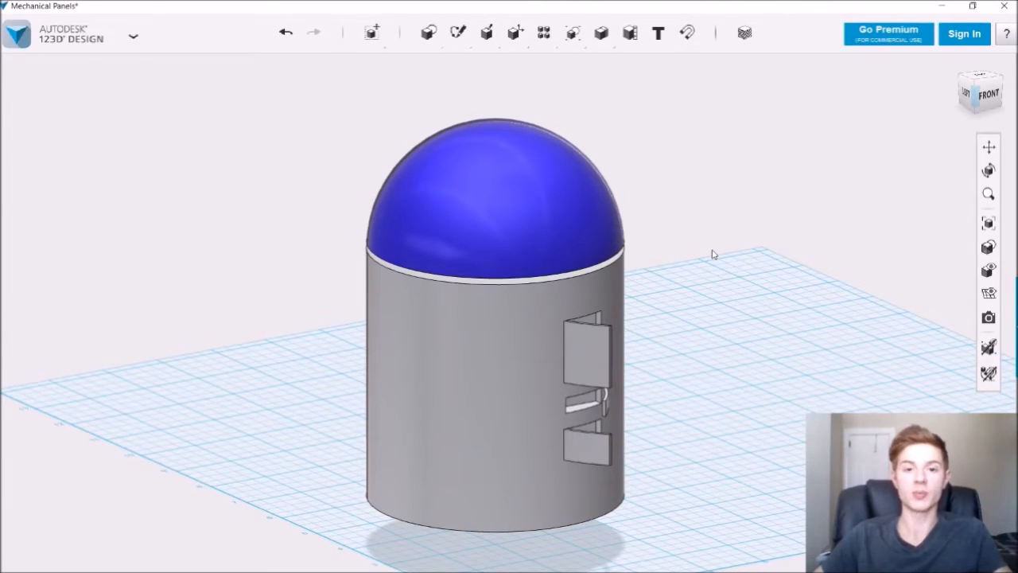
# - Sketch a rectangle about 3.5 by 4 grid units on the ground plane to the right of the droid body
pyautogui.click(982, 77)
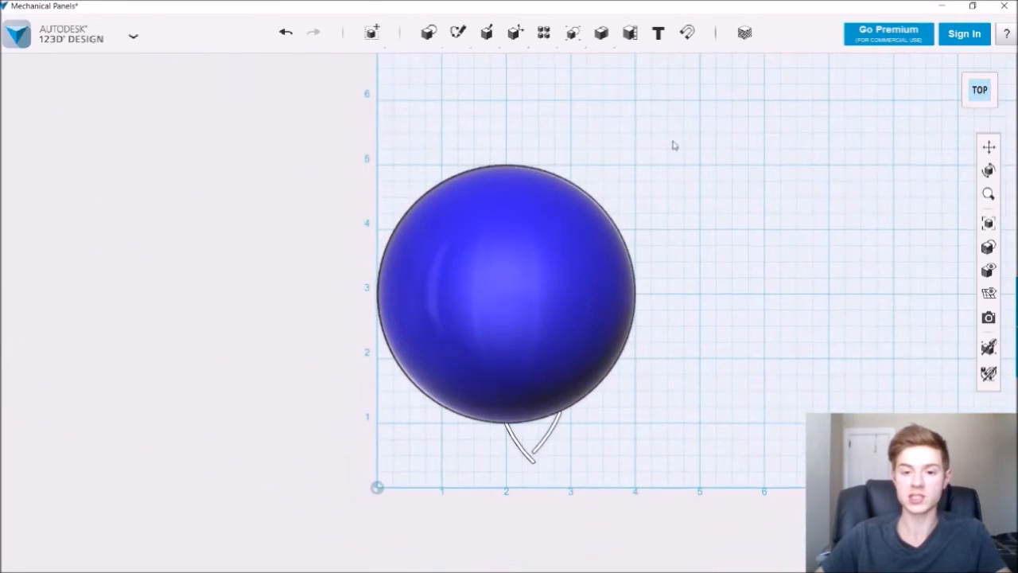
pyautogui.moveTo(456, 34)
pyautogui.click(460, 63)
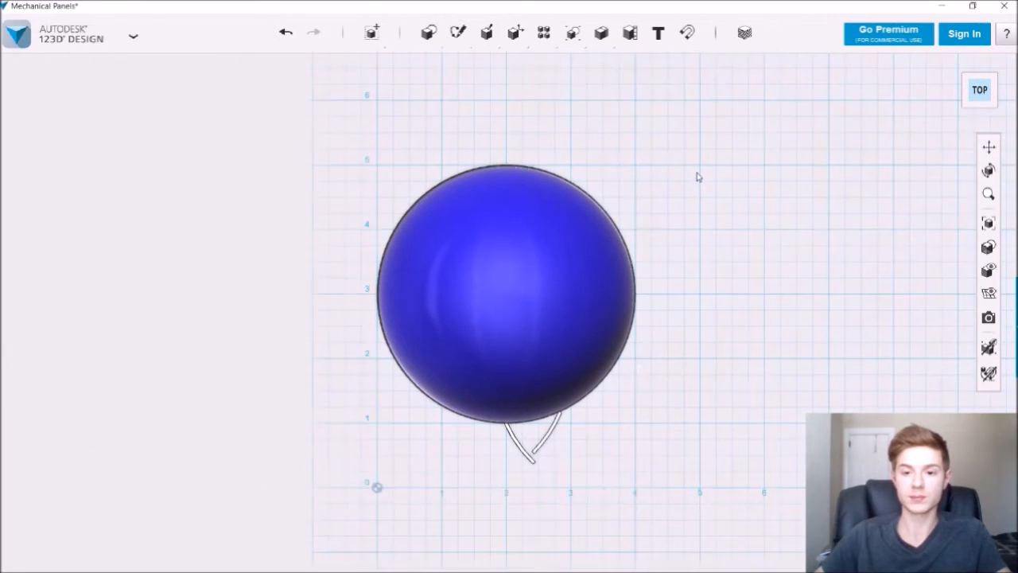
pyautogui.click(700, 165)
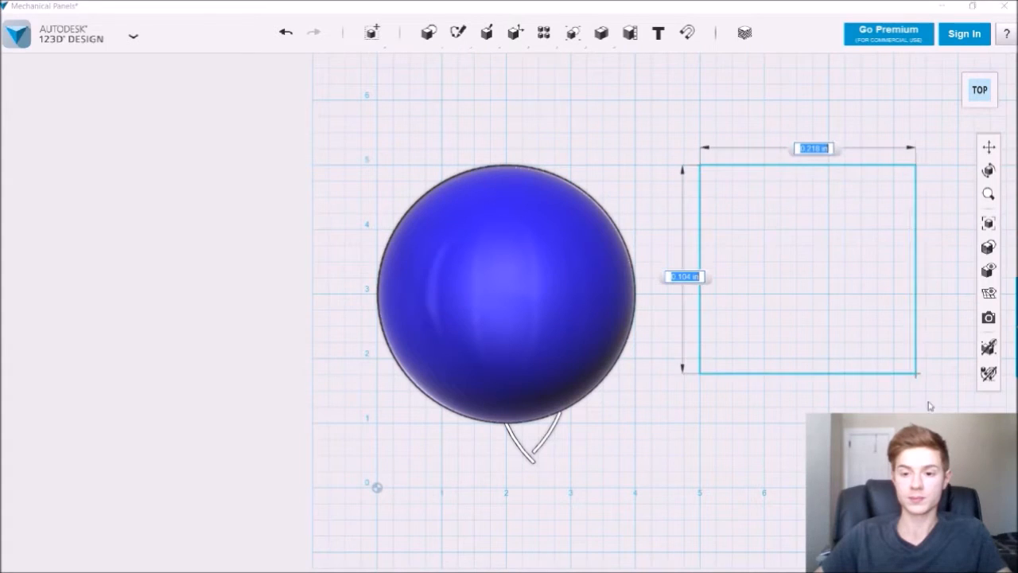
pyautogui.click(925, 421)
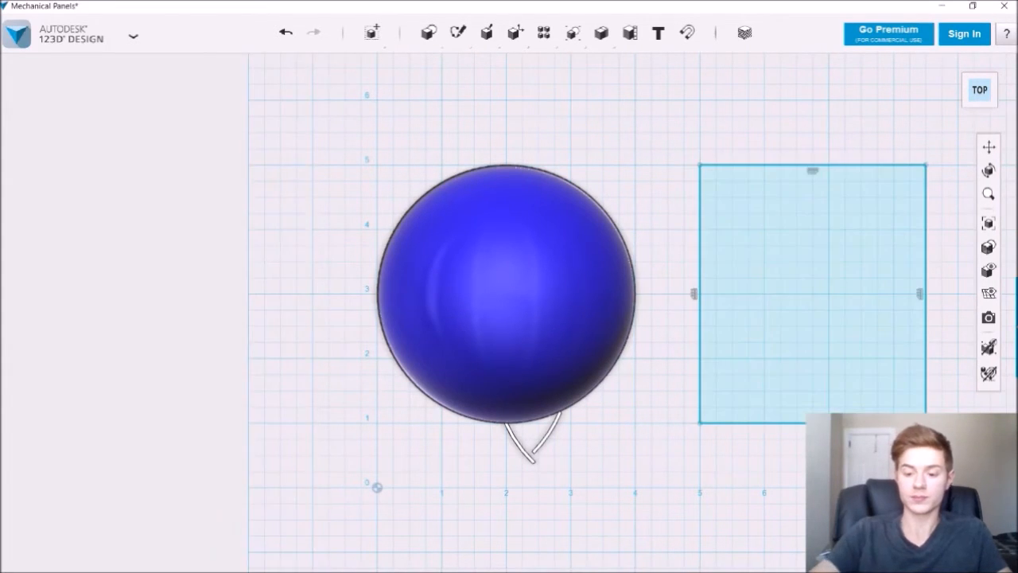
# - Stand the sketched rectangle upright with a 90° rotation, raise it about 5.90 in and bring it beside the dome
pyautogui.click(801, 334)
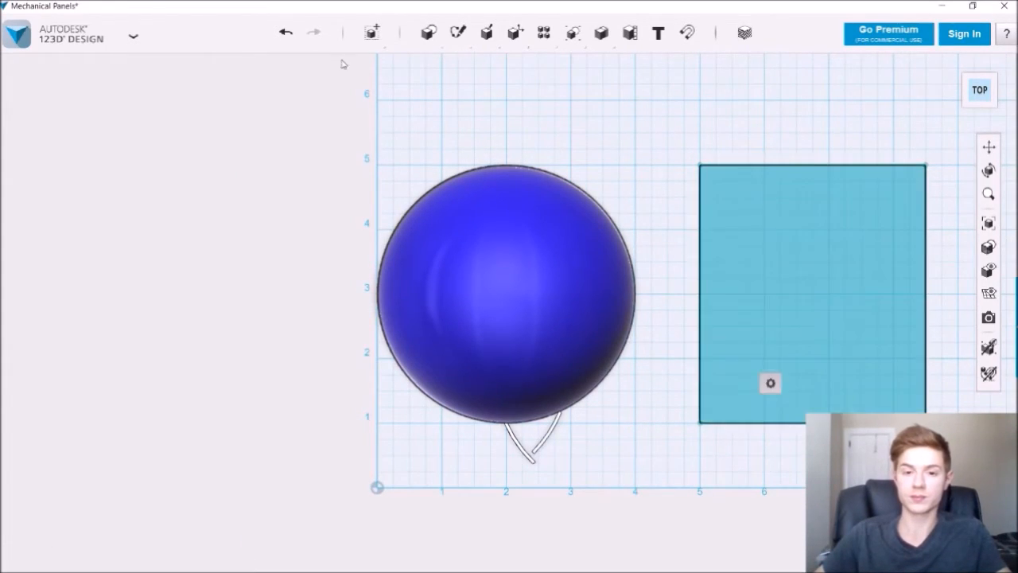
pyautogui.moveTo(372, 32)
pyautogui.click(374, 65)
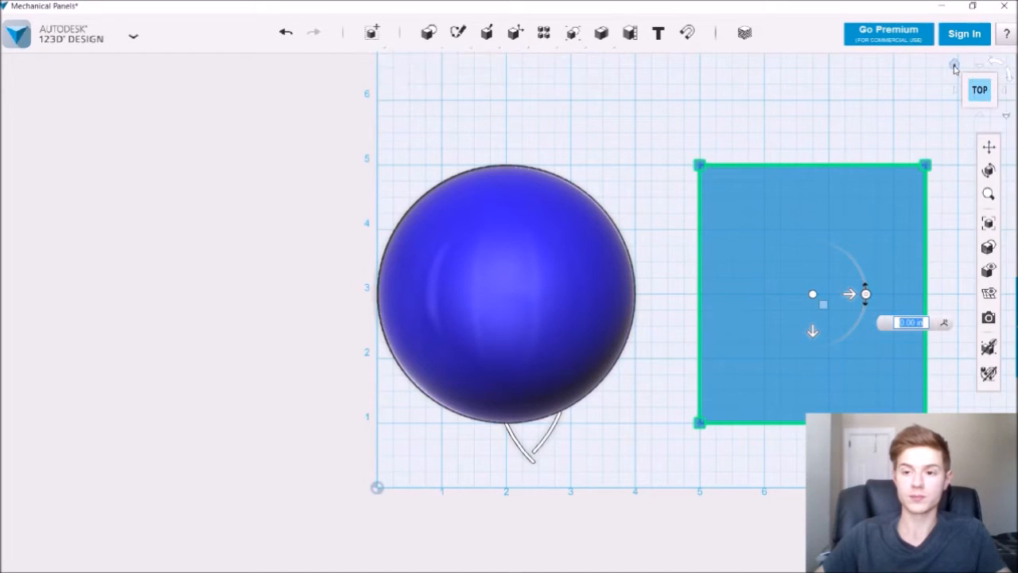
pyautogui.click(954, 65)
pyautogui.moveTo(609, 426)
pyautogui.mouseDown()
pyautogui.moveTo(608, 143)
pyautogui.moveTo(652, 175)
pyautogui.mouseUp()
pyautogui.write('90')
pyautogui.moveTo(652, 307)
pyautogui.mouseDown(button='right')
pyautogui.moveTo(468, 295)
pyautogui.moveTo(357, 262)
pyautogui.moveTo(605, 318)
pyautogui.mouseUp(button='right')
pyautogui.write('90')
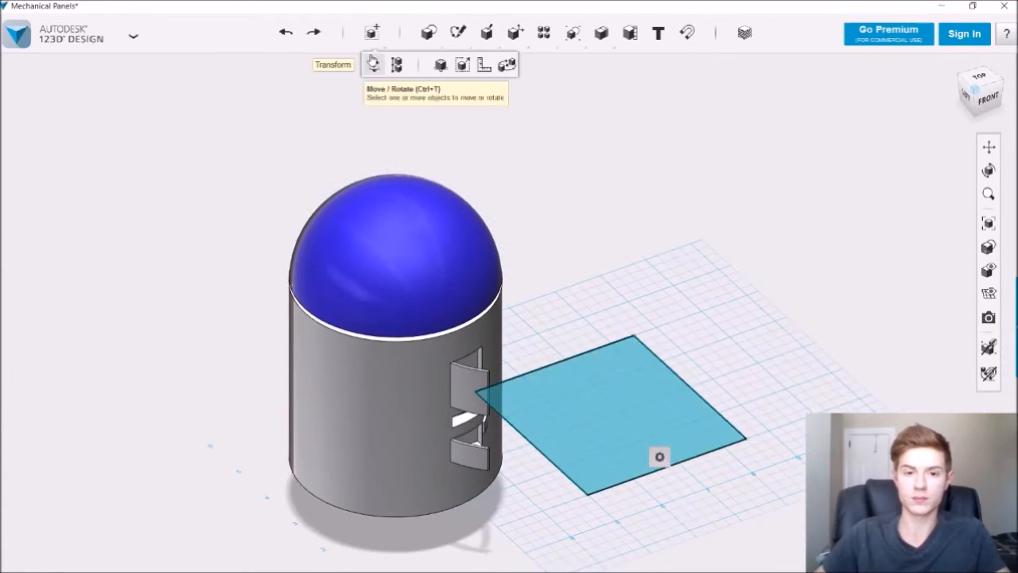
pyautogui.click(375, 63)
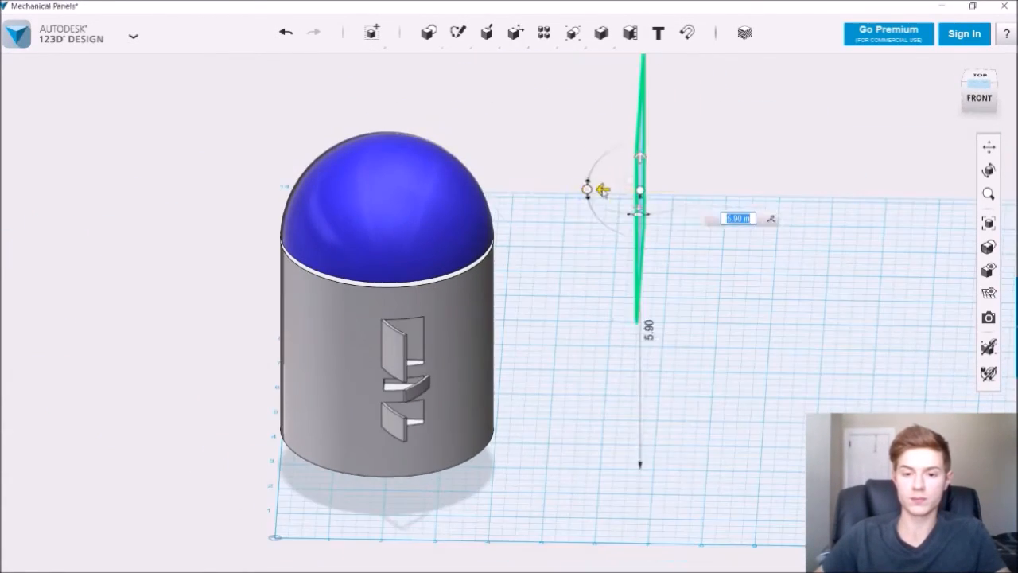
pyautogui.moveTo(602, 189); pyautogui.dragTo(470, 190)
pyautogui.moveTo(557, 294); pyautogui.dragTo(529, 199, button='right')
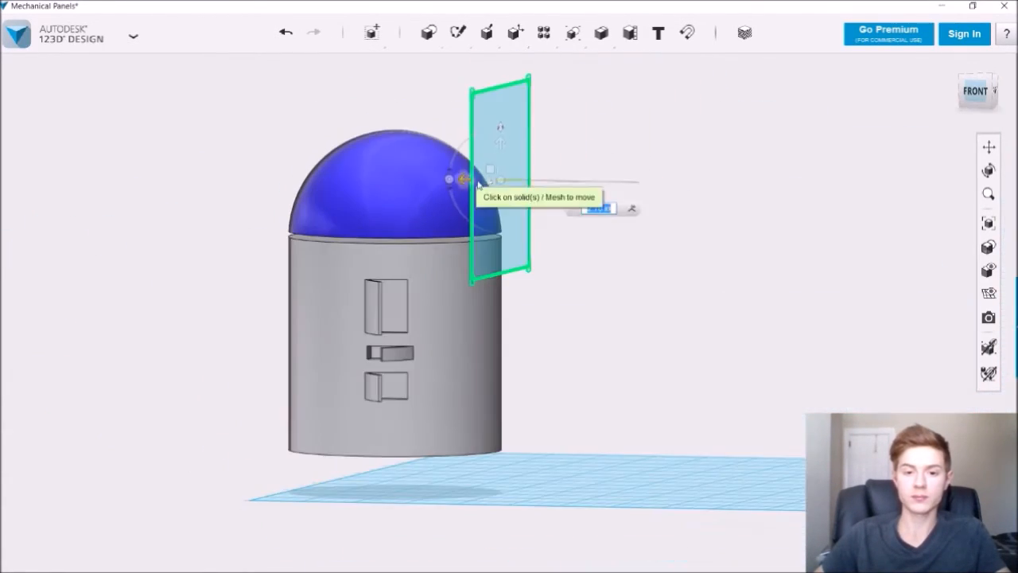
# - Tilt the upright rectangle so its plane follows the slope of the dome
pyautogui.moveTo(458, 181); pyautogui.dragTo(462, 201)
pyautogui.click(605, 238)
pyautogui.moveTo(592, 171)
pyautogui.mouseDown(button='right')
pyautogui.moveTo(645, 212)
pyautogui.moveTo(611, 311)
pyautogui.moveTo(628, 321)
pyautogui.moveTo(509, 350)
pyautogui.mouseUp(button='right')
# - Draw two short parallel polyline segments on the tilted rectangle as the top and bottom edges of a panel outline
pyautogui.moveTo(458, 33)
pyautogui.click(570, 64)
pyautogui.click(980, 97)
pyautogui.click(429, 138)
pyautogui.click(425, 157)
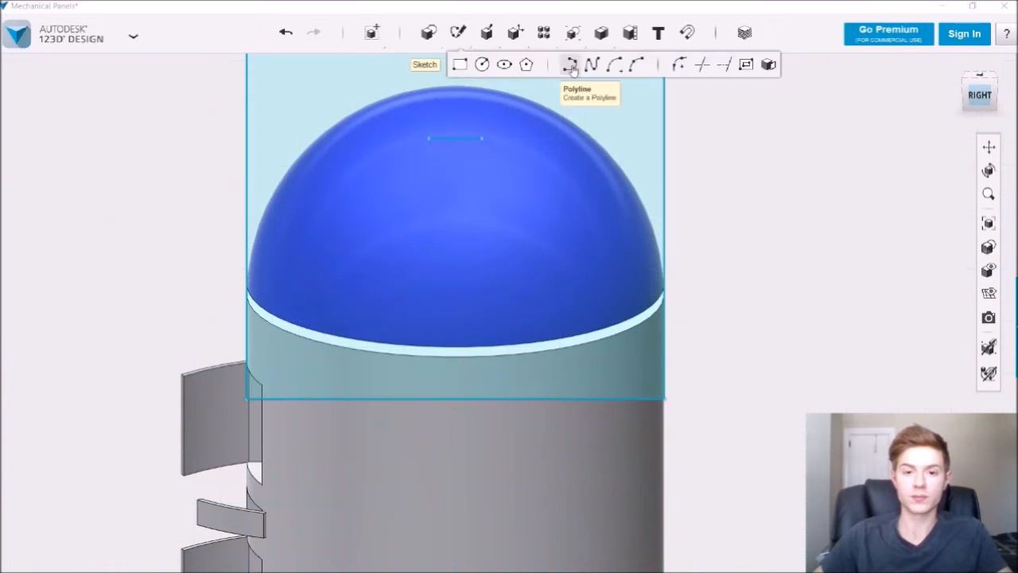
pyautogui.click(570, 65)
pyautogui.click(459, 136)
pyautogui.click(429, 295)
pyautogui.click(482, 295)
# - Join the ends of the two short lines with outward-bowed splines on both sides to close the panel outline
pyautogui.click(592, 64)
pyautogui.click(429, 295)
pyautogui.click(377, 216)
pyautogui.scroll(5, 482, 295)
pyautogui.moveTo(768, 363); pyautogui.dragTo(734, 481, button='middle')
pyautogui.scroll(-2, 735, 481)
pyautogui.click(592, 64)
pyautogui.click(567, 138)
pyautogui.click(677, 297)
pyautogui.click(568, 459)
pyautogui.scroll(-4, 568, 459)
pyautogui.moveTo(568, 459); pyautogui.dragTo(787, 294, button='right')
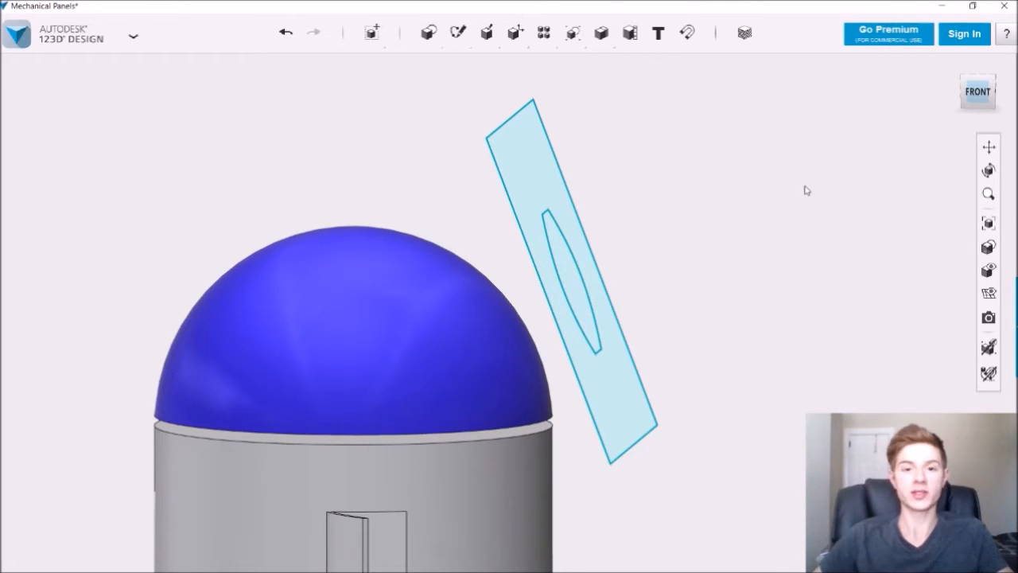
# - Duplicate the blue dome in place and hide one of the two copies
pyautogui.click(344, 377)
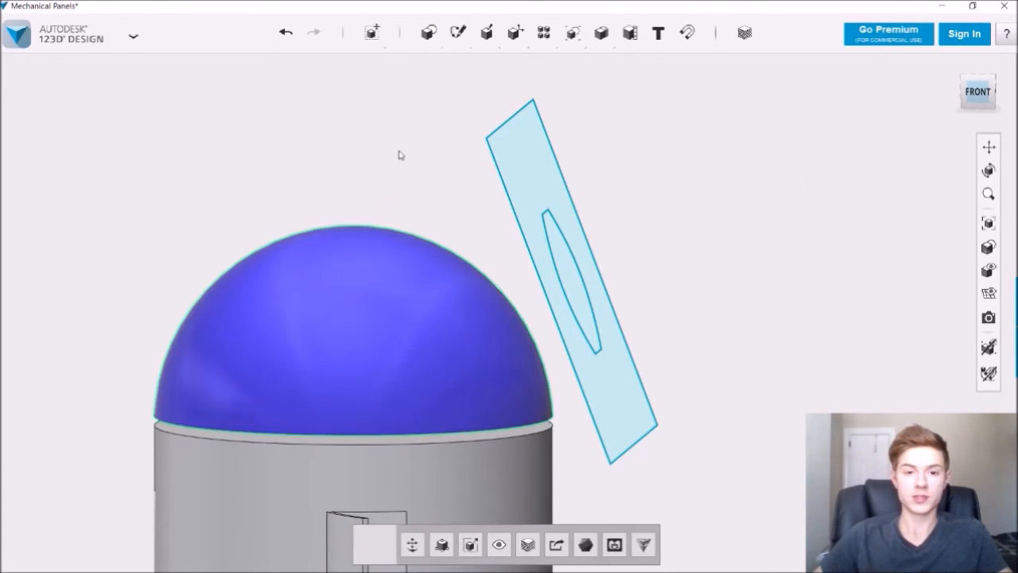
pyautogui.moveTo(402, 133); pyautogui.dragTo(405, 150, button='right')
pyautogui.click(404, 150)
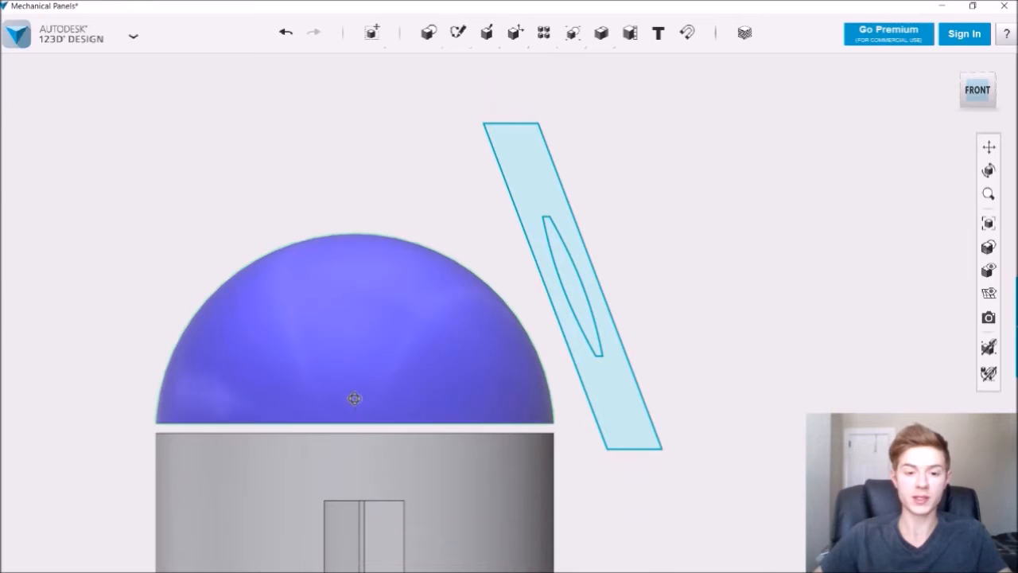
pyautogui.moveTo(355, 401); pyautogui.dragTo(355, 409, button='right')
pyautogui.click(356, 414)
pyautogui.moveTo(360, 245); pyautogui.dragTo(368, 231, button='right')
pyautogui.moveTo(445, 35)
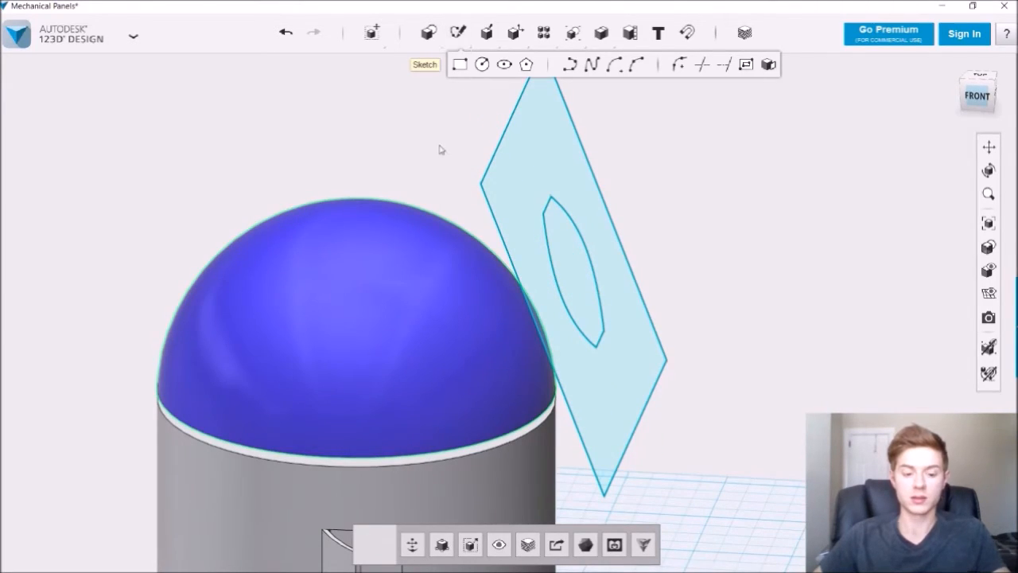
pyautogui.click(400, 237)
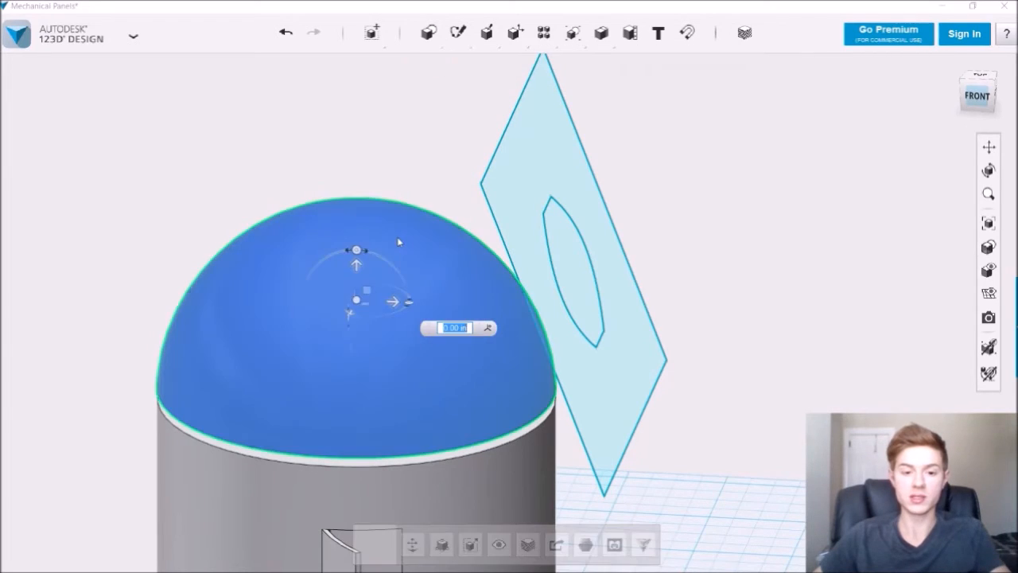
pyautogui.press('Escape')
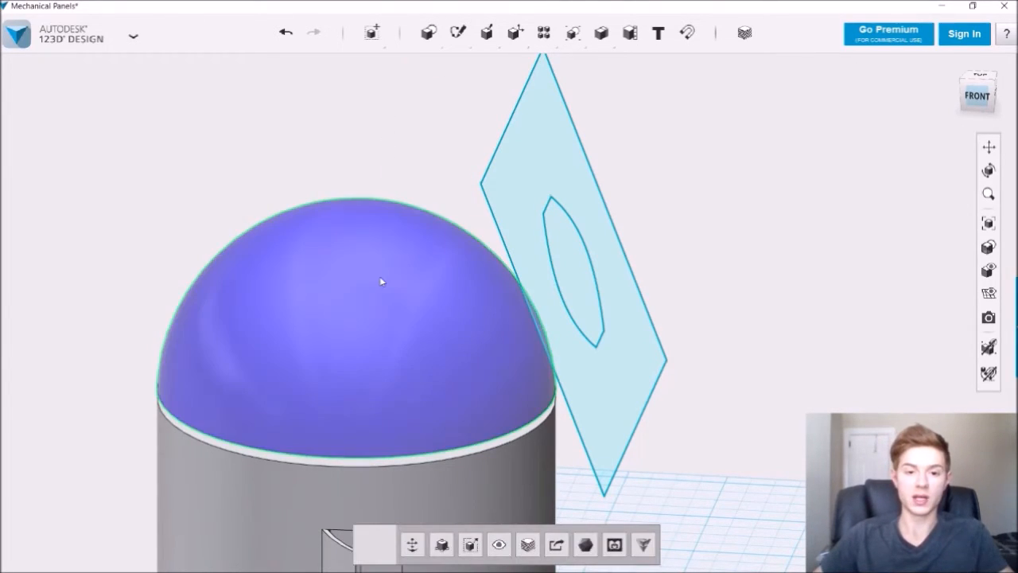
pyautogui.click(499, 545)
pyautogui.moveTo(817, 411)
pyautogui.mouseDown(button='right')
pyautogui.moveTo(813, 391)
pyautogui.moveTo(772, 395)
pyautogui.moveTo(807, 394)
pyautogui.mouseUp(button='right')
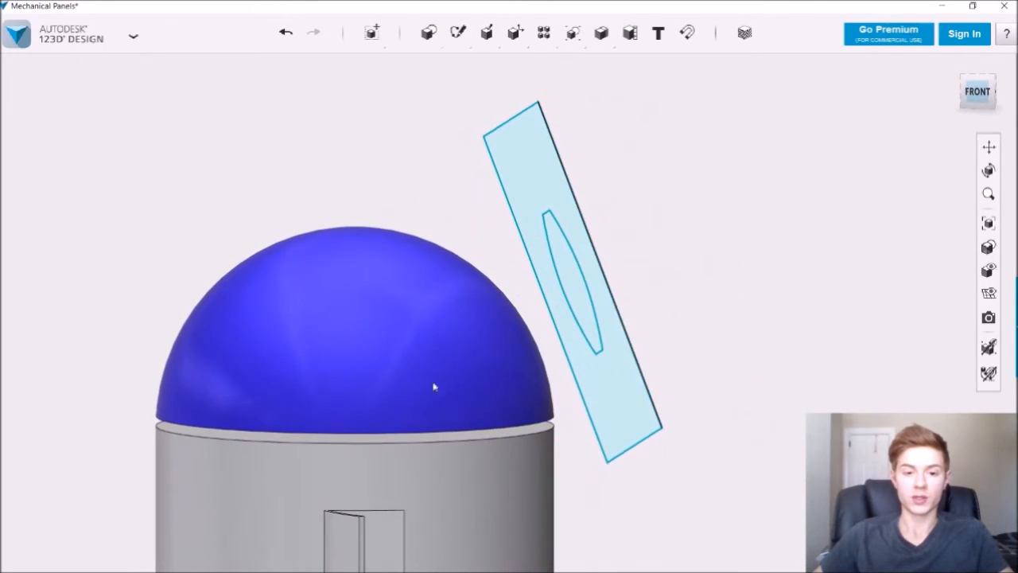
# - Shell the visible dome with an inside thickness of 0.05, using the outlines-only display to check the wall
pyautogui.moveTo(386, 368); pyautogui.dragTo(376, 414, button='right')
pyautogui.click(382, 403)
pyautogui.moveTo(515, 35)
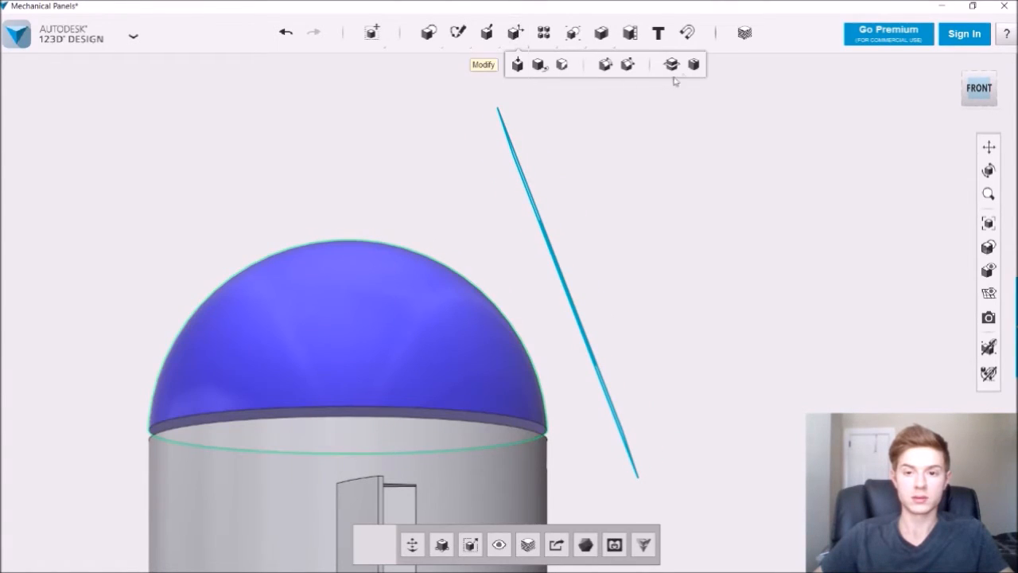
pyautogui.click(695, 65)
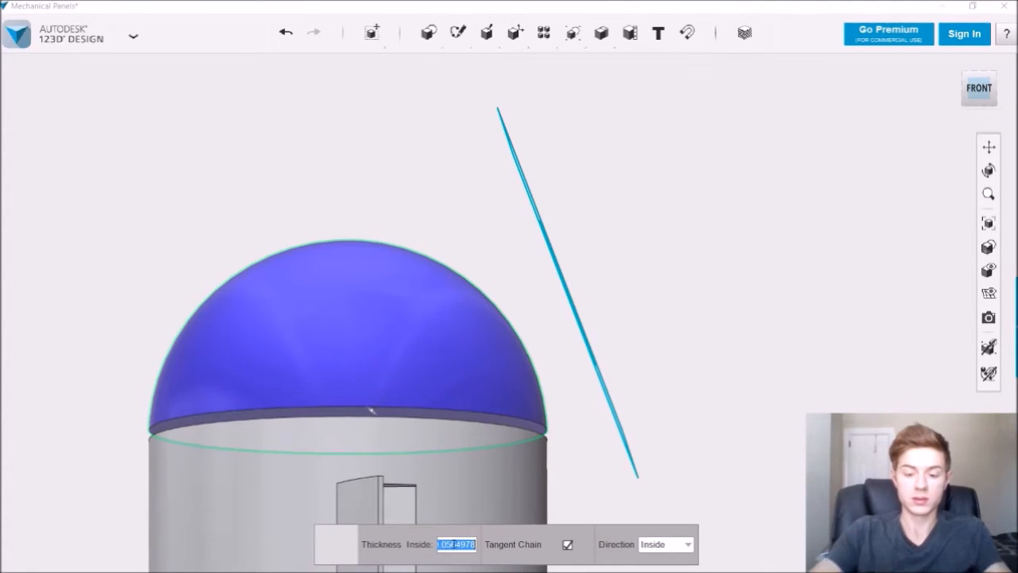
pyautogui.write('5')
pyautogui.press('BackSpace')
pyautogui.write('0.05')
pyautogui.moveTo(994, 251)
pyautogui.click(954, 279)
pyautogui.moveTo(788, 291)
pyautogui.mouseDown(button='right')
pyautogui.moveTo(772, 303)
pyautogui.moveTo(784, 299)
pyautogui.mouseUp(button='right')
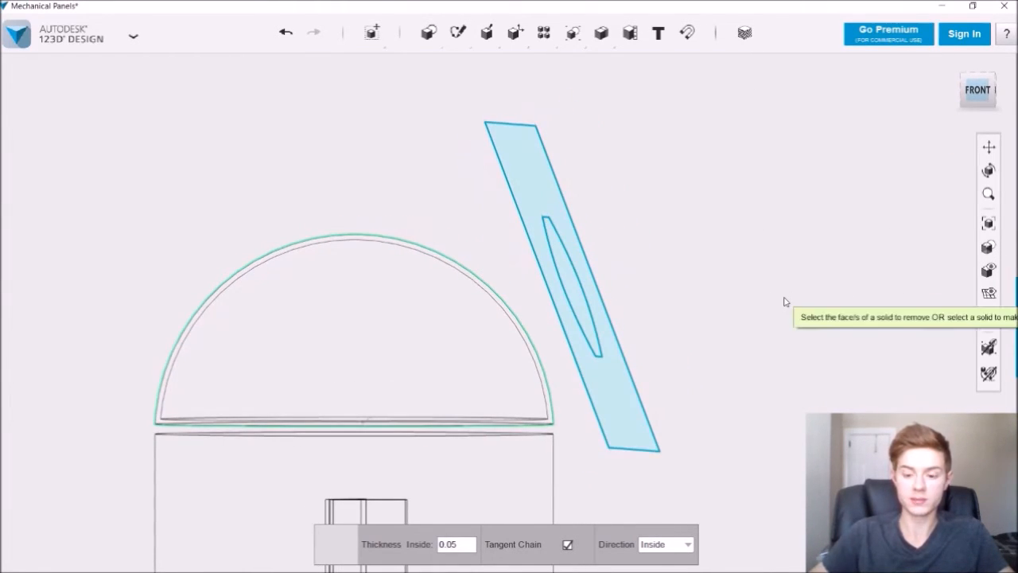
pyautogui.press('Return')
# - Return the display to shaded solids with outlines
pyautogui.moveTo(988, 248)
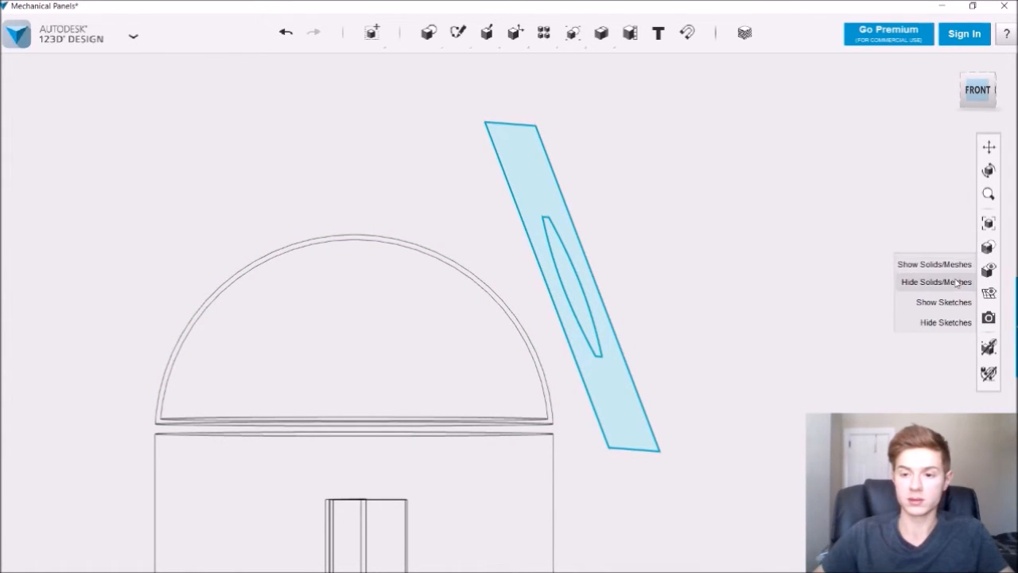
pyautogui.click(935, 240)
pyautogui.moveTo(816, 250)
pyautogui.mouseDown(button='right')
pyautogui.moveTo(740, 256)
pyautogui.moveTo(817, 245)
pyautogui.mouseUp(button='right')
# - Extrude the closed panel outline 1.60 in through the shelled dome as an intersection, keeping only the curved panel piece
pyautogui.click(607, 261)
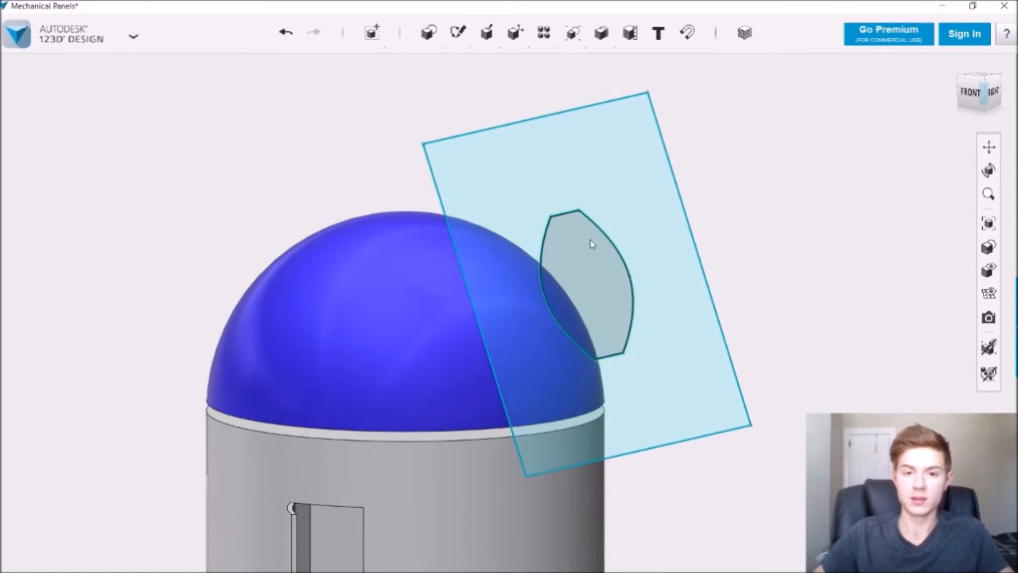
pyautogui.moveTo(487, 39)
pyautogui.click(488, 65)
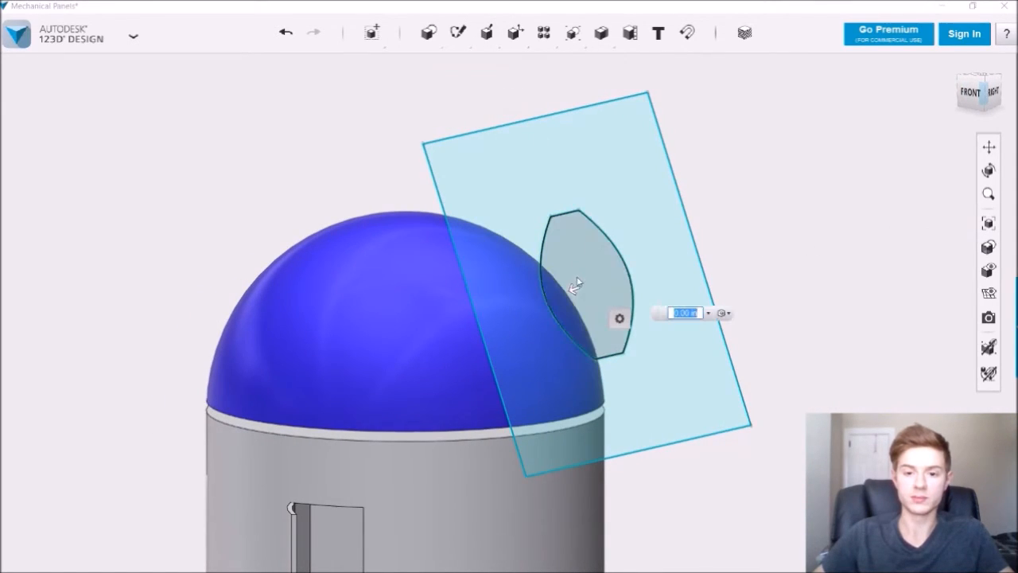
pyautogui.moveTo(574, 289); pyautogui.dragTo(455, 337)
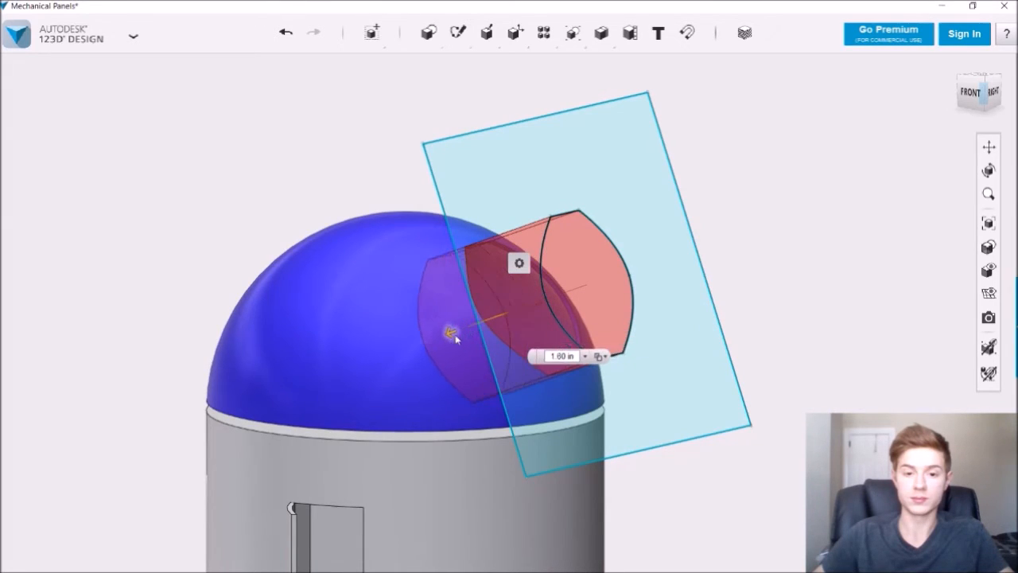
pyautogui.click(598, 357)
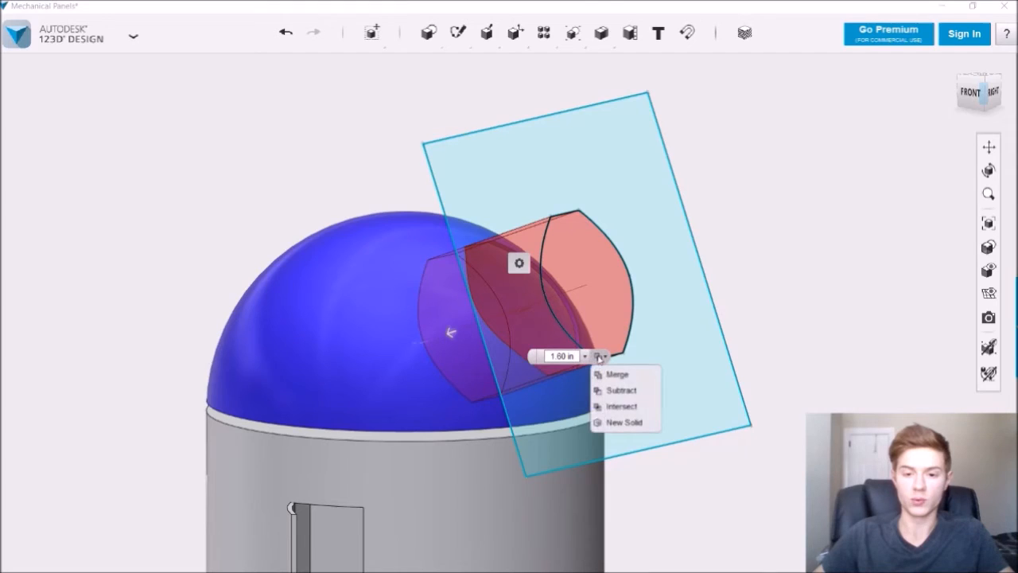
pyautogui.click(623, 407)
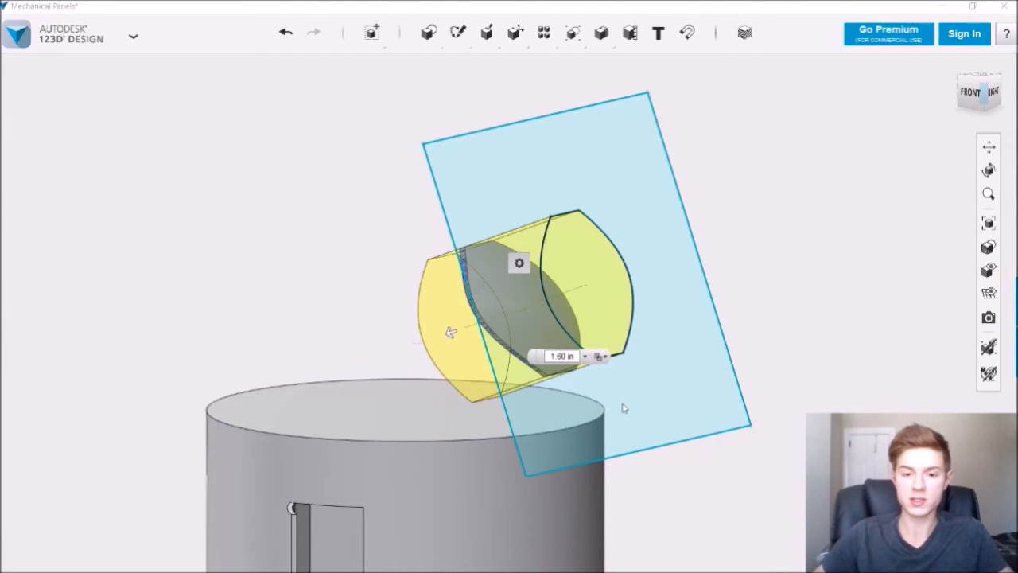
pyautogui.click(830, 250)
pyautogui.moveTo(841, 248)
pyautogui.mouseDown(button='right')
pyautogui.moveTo(870, 241)
pyautogui.moveTo(846, 254)
pyautogui.mouseUp(button='right')
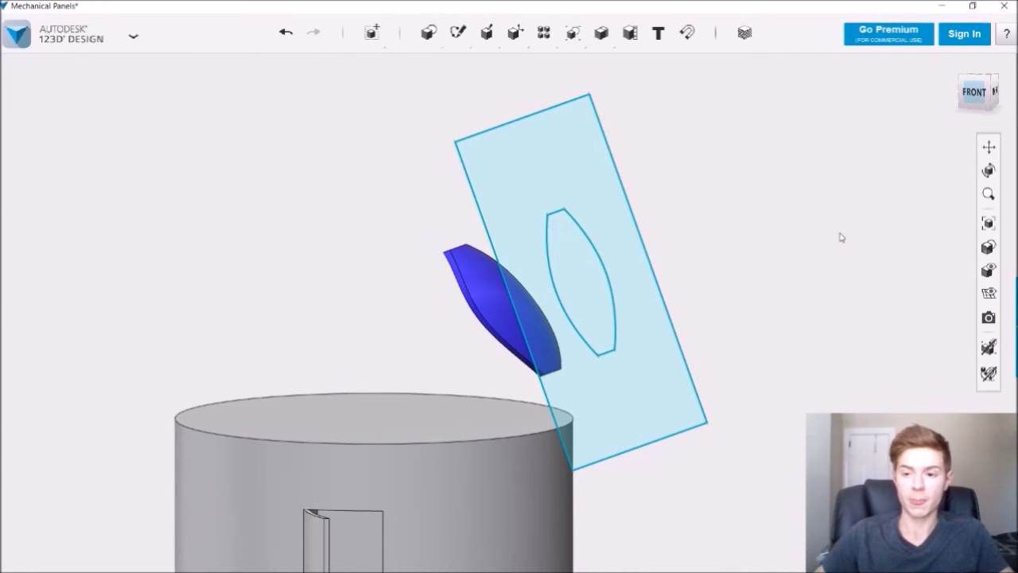
# - Show the hidden solid dome again and hide the curved panel piece
pyautogui.moveTo(986, 272)
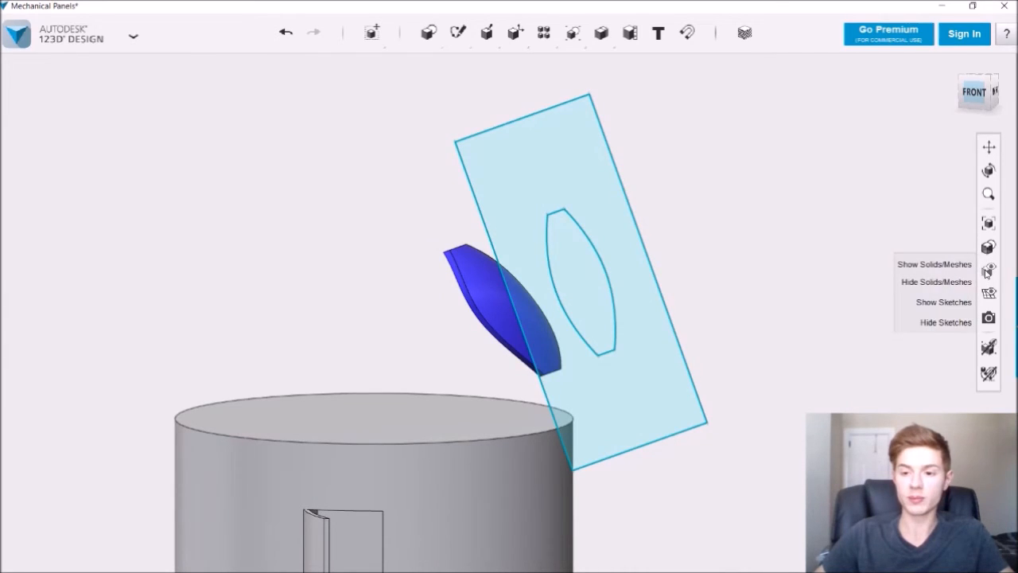
pyautogui.click(957, 271)
pyautogui.moveTo(785, 265); pyautogui.dragTo(800, 269, button='right')
pyautogui.click(492, 291)
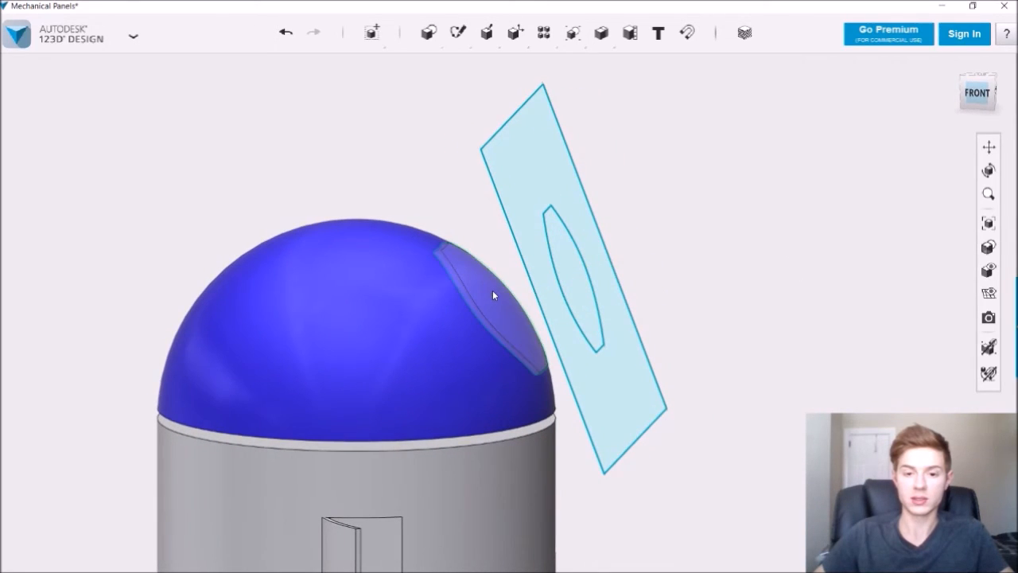
pyautogui.click(744, 304)
# - Extrude the panel outline 1.40 in into the solid dome as a subtraction to cut the recess
pyautogui.moveTo(744, 304); pyautogui.dragTo(723, 306, button='right')
pyautogui.moveTo(487, 32)
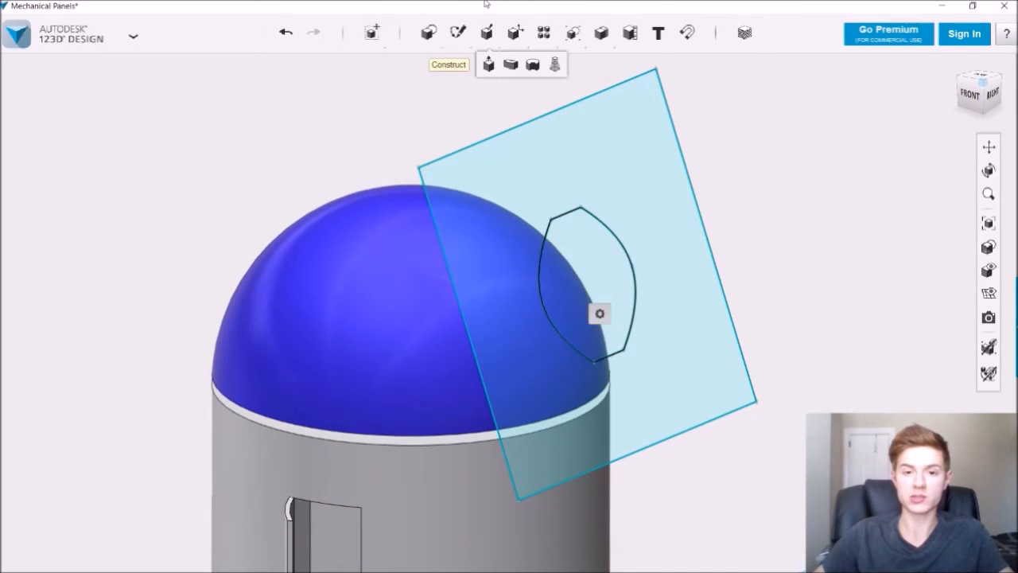
pyautogui.click(487, 66)
pyautogui.click(585, 310)
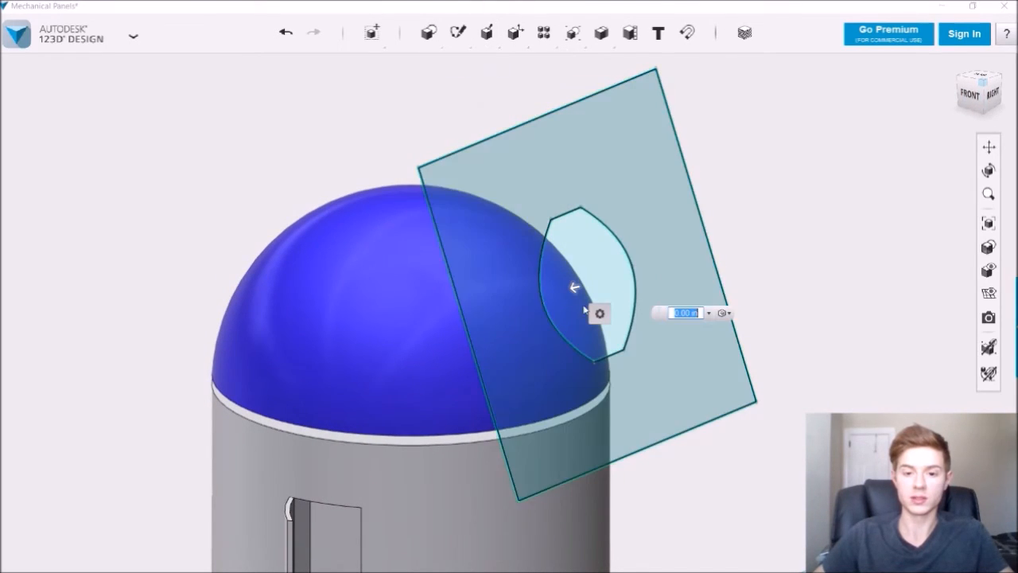
pyautogui.moveTo(576, 289); pyautogui.dragTo(476, 315)
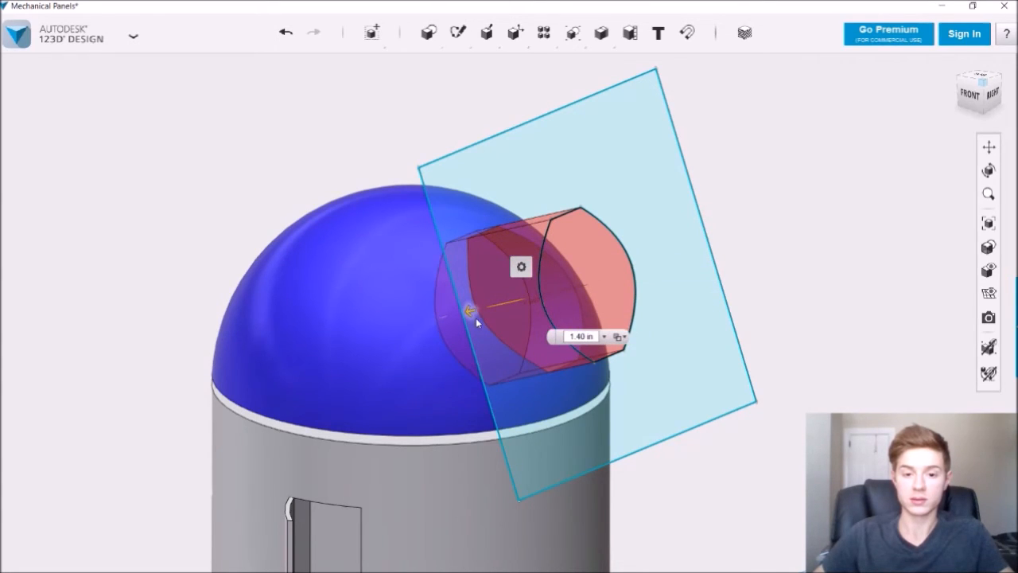
pyautogui.moveTo(464, 301); pyautogui.dragTo(469, 315, button='right')
pyautogui.click(805, 271)
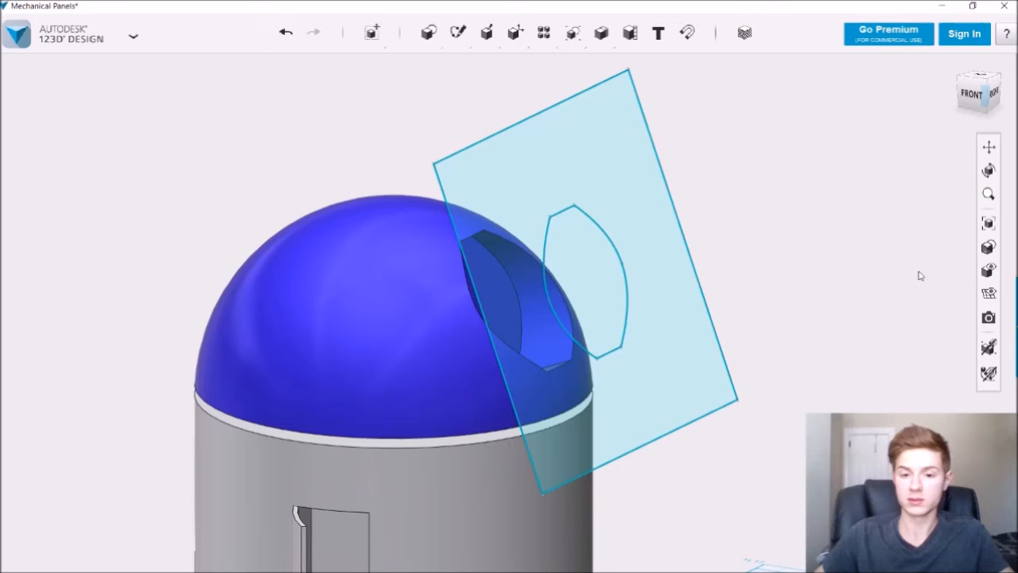
# - Hide the sketches and show all solids again, including the curved dome panel
pyautogui.moveTo(989, 293)
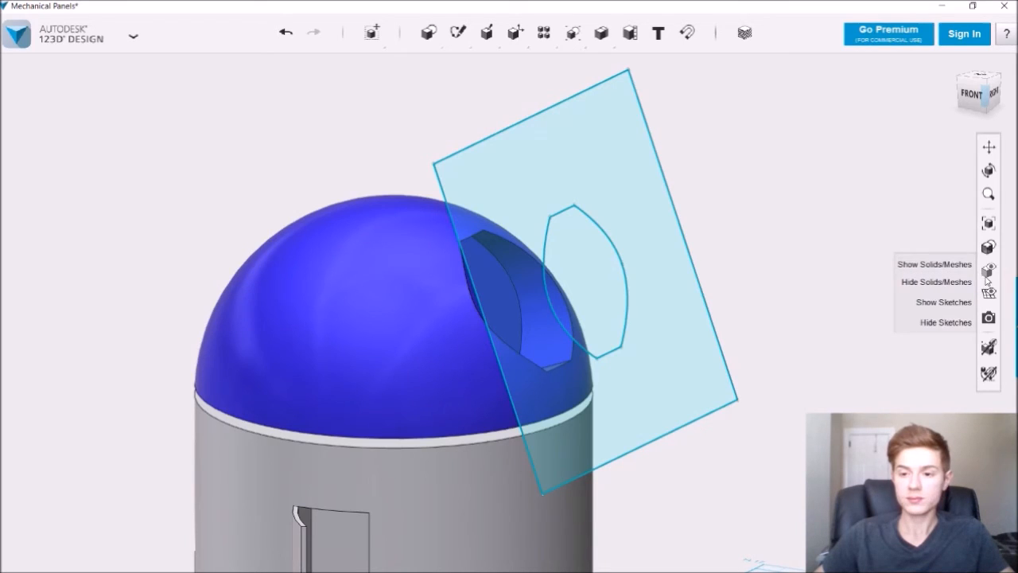
pyautogui.click(945, 325)
pyautogui.moveTo(989, 270)
pyautogui.click(959, 266)
# - Move and rotate the curved dome panel so it tilts open above the recess
pyautogui.click(534, 281)
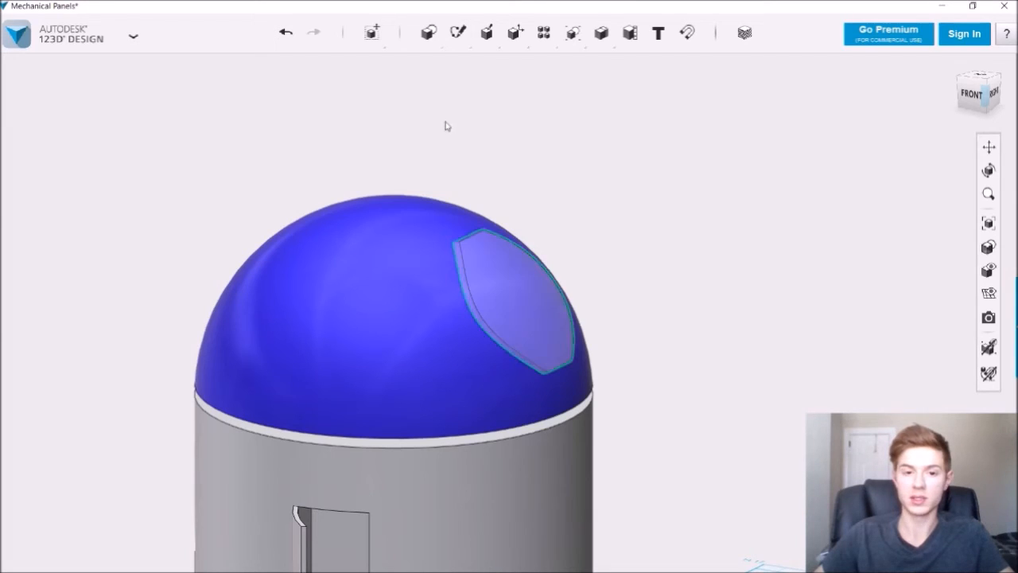
pyautogui.moveTo(372, 32)
pyautogui.click(373, 65)
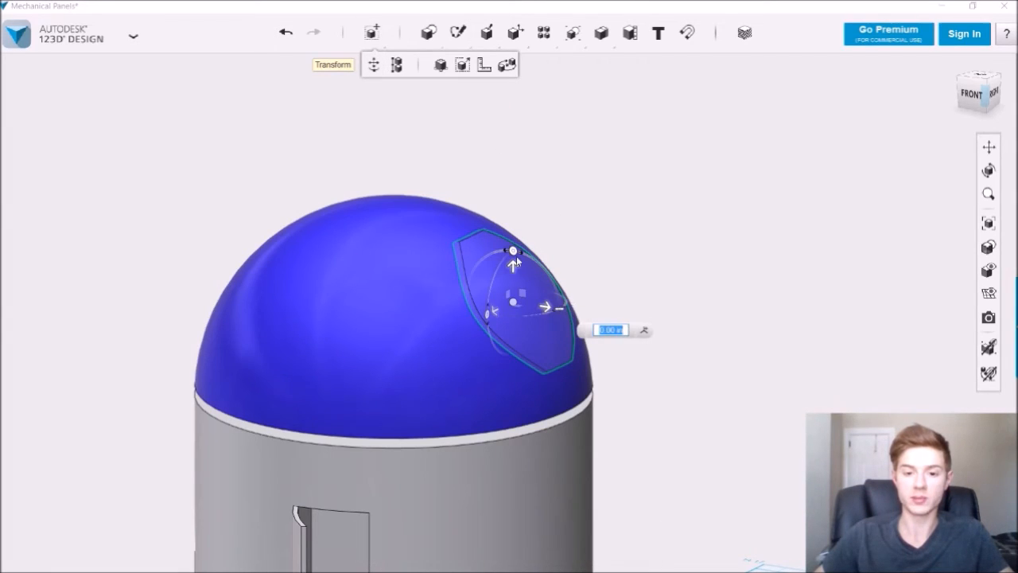
pyautogui.moveTo(516, 255); pyautogui.dragTo(475, 211)
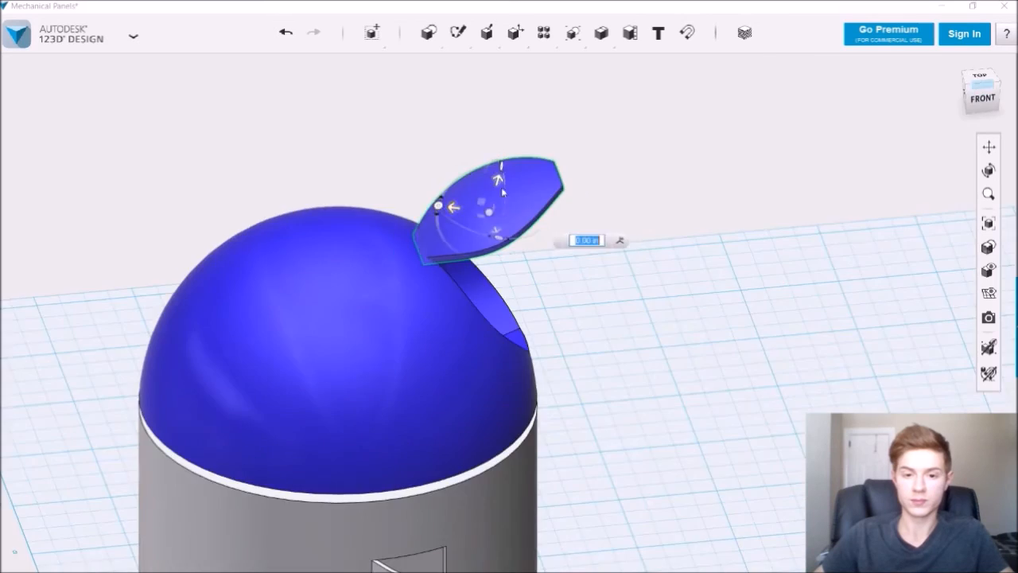